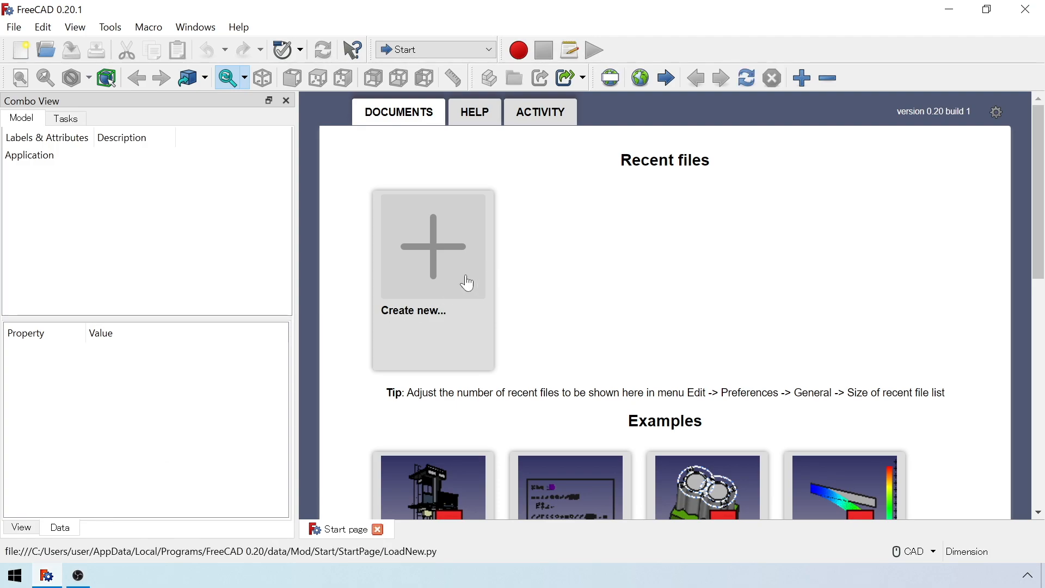
Create a new document and switch to the Part Design workbench.
{"action": "left_click", "coordinate": [467, 282]}
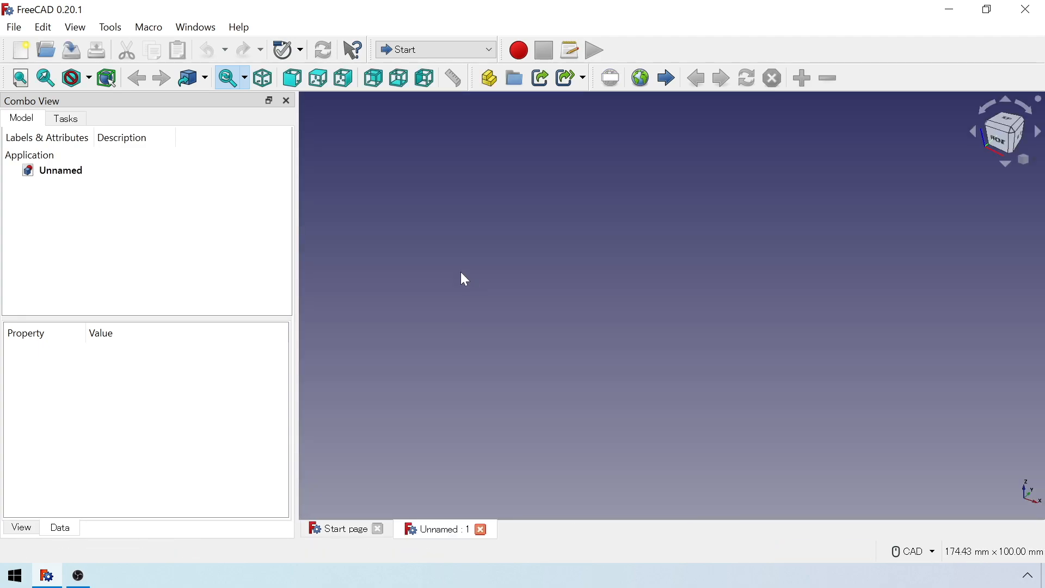
{"action": "left_click", "coordinate": [433, 49]}
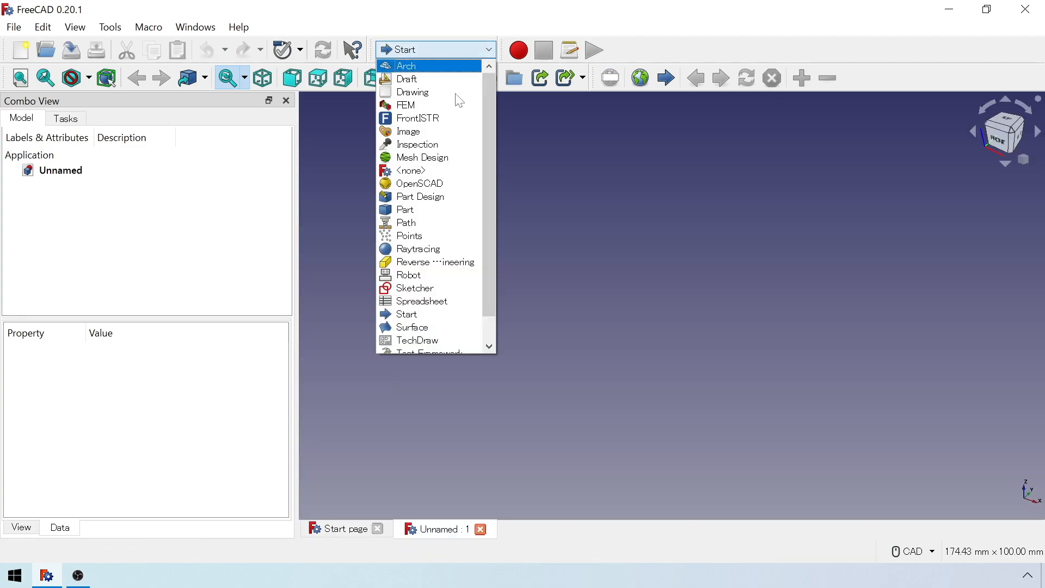
{"action": "left_click", "coordinate": [473, 197]}
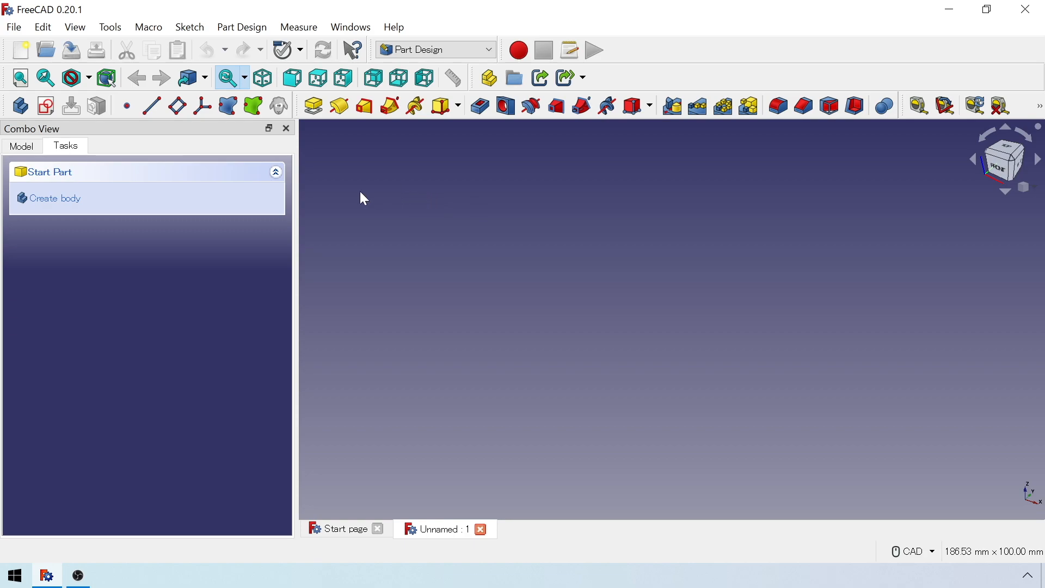
Create a body and start a sketch on its XY plane.
{"action": "left_click", "coordinate": [105, 203]}
{"action": "left_click", "coordinate": [105, 201]}
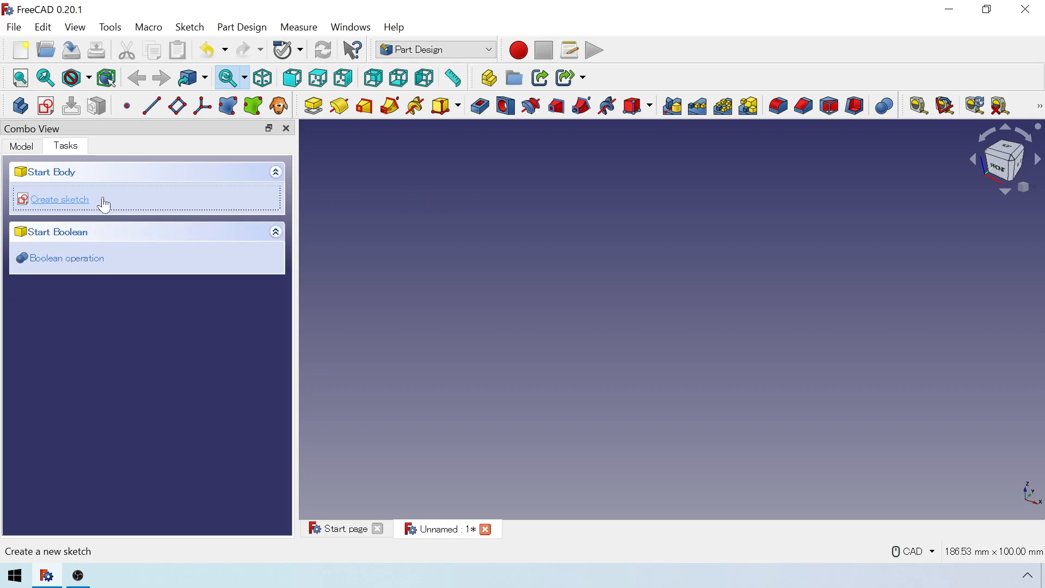
{"action": "left_click", "coordinate": [129, 247]}
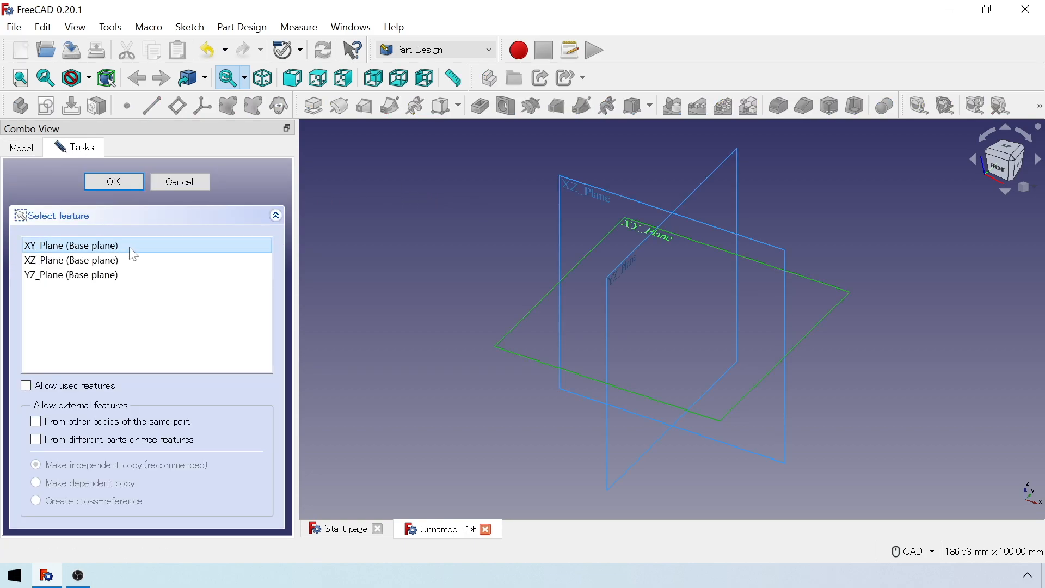
{"action": "left_click", "coordinate": [130, 183]}
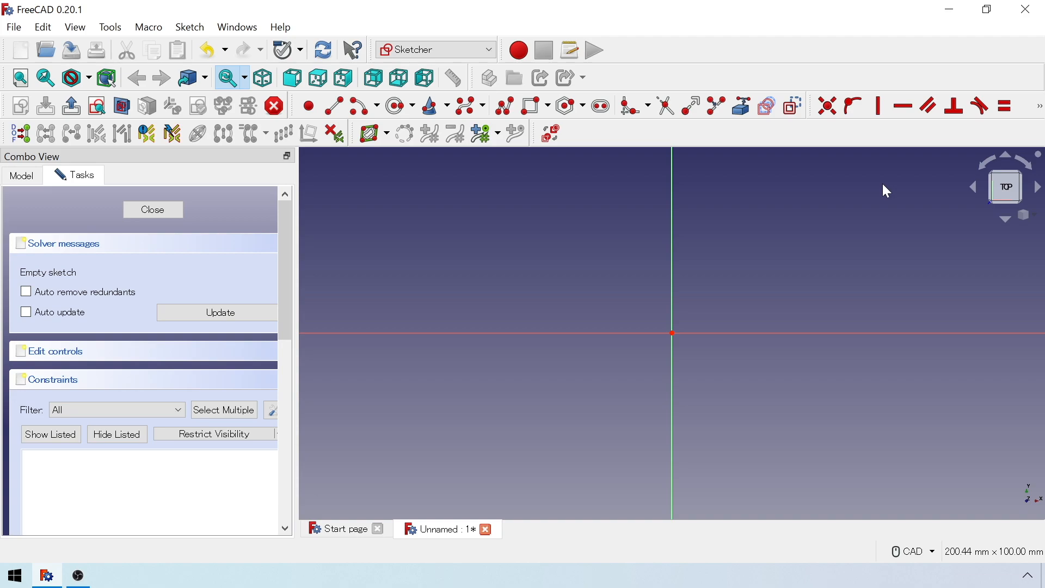
Draw two concentric circles centred on the sketch origin, the inner one about 72 mm in diameter.
{"action": "left_click", "coordinate": [401, 106]}
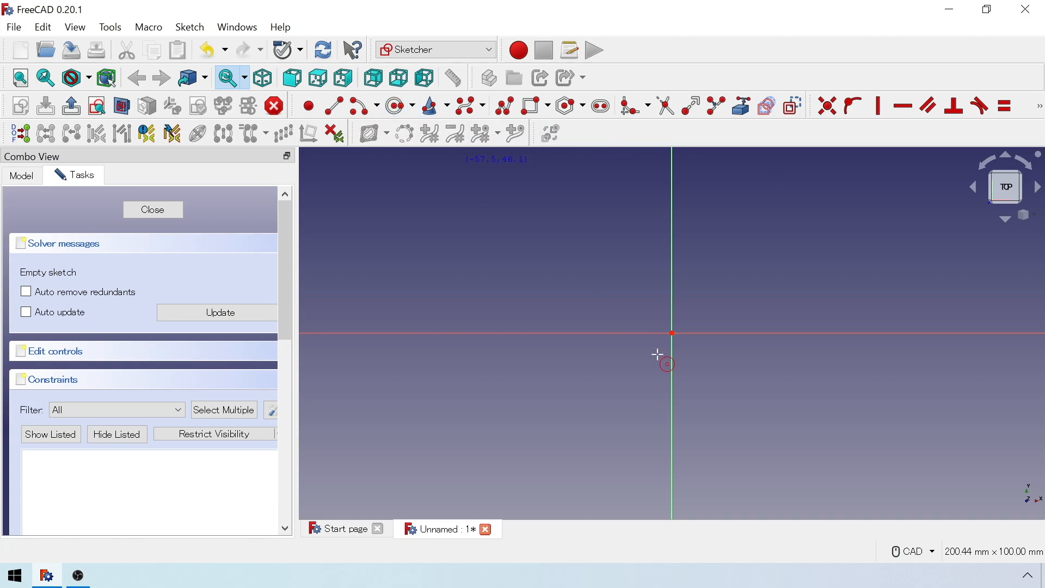
{"action": "left_click", "coordinate": [674, 334]}
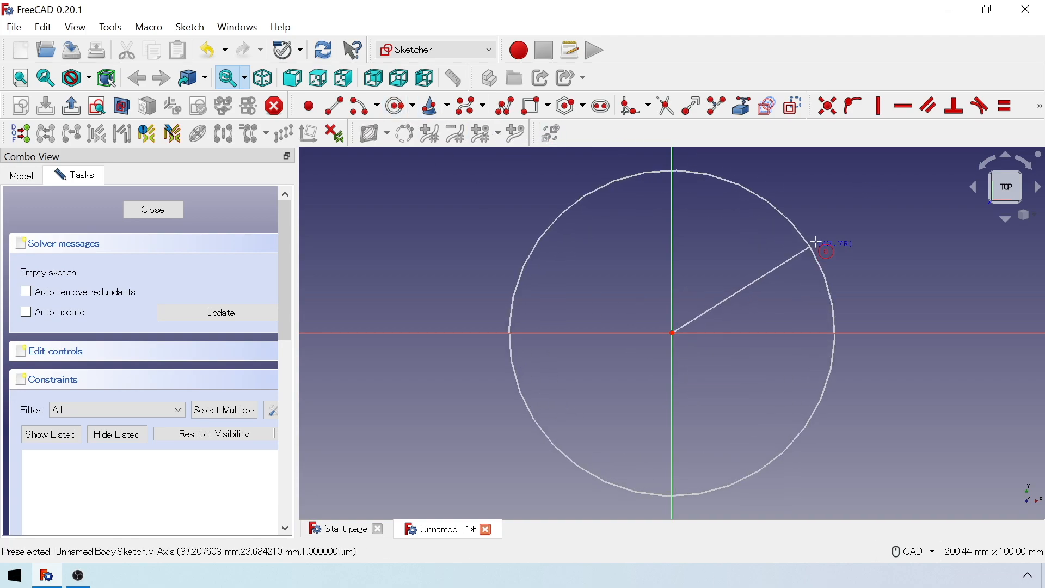
{"action": "left_click", "coordinate": [857, 227]}
{"action": "left_click", "coordinate": [674, 333]}
{"action": "left_click", "coordinate": [788, 266]}
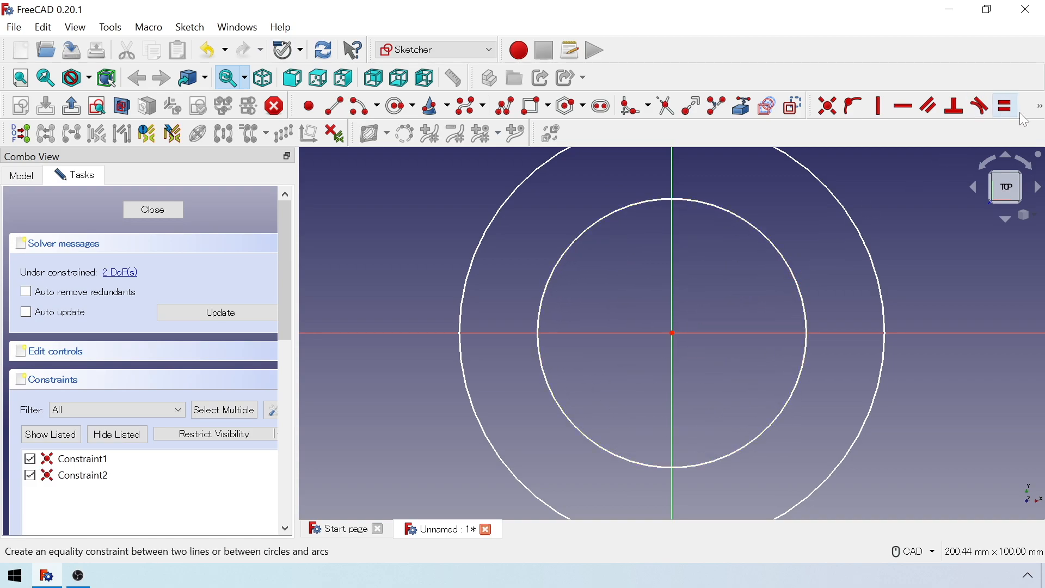
Constrain the outer circle's diameter to 330 mm.
{"action": "left_click", "coordinate": [1041, 107]}
{"action": "left_click", "coordinate": [1002, 132]}
{"action": "left_click", "coordinate": [983, 175]}
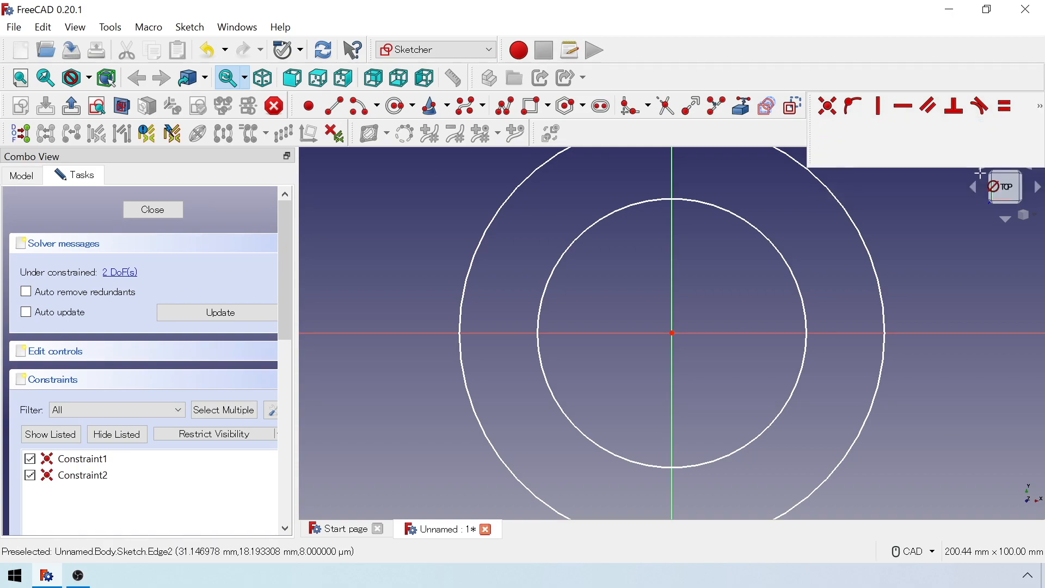
{"action": "left_click", "coordinate": [872, 253]}
{"action": "type", "text": "330"}
{"action": "key", "text": "Return"}
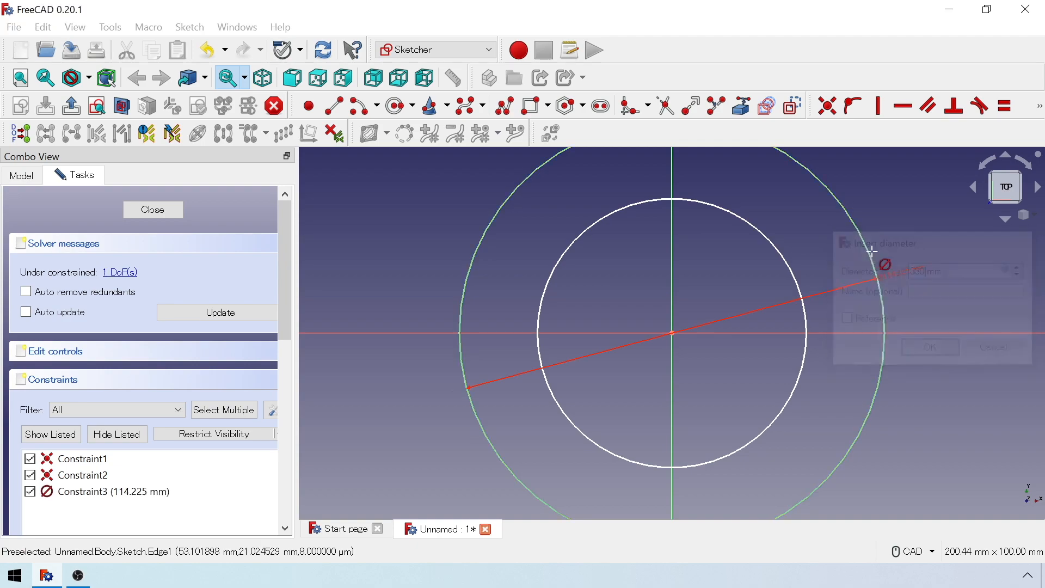
Constrain the inner circle's diameter to 218 mm and close the sketch.
{"action": "left_click", "coordinate": [800, 284]}
{"action": "type", "text": "218"}
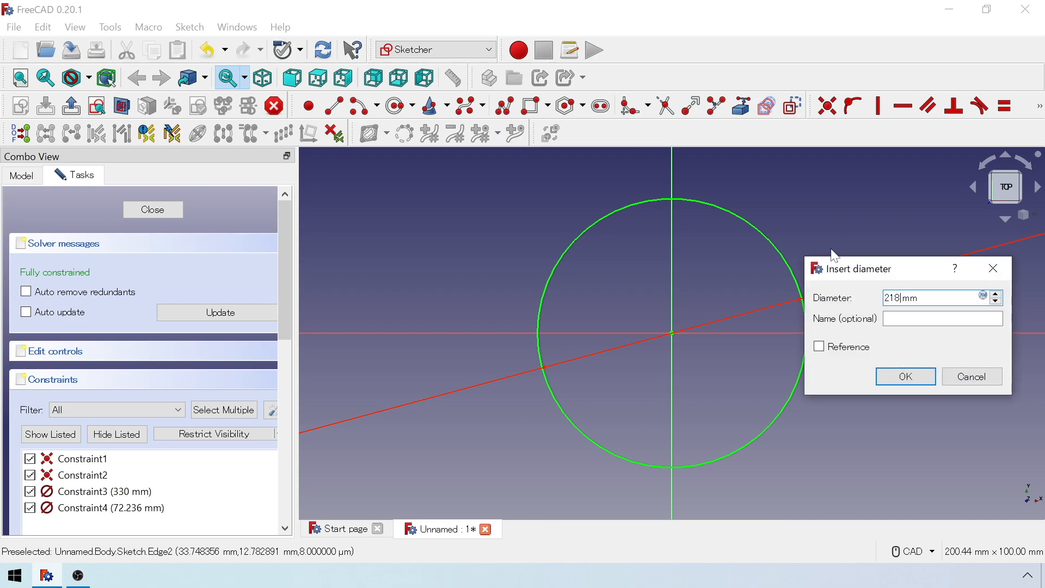
{"action": "key", "text": "Return"}
{"action": "scroll", "coordinate": [831, 287], "scroll_direction": "down", "scroll_amount": 5}
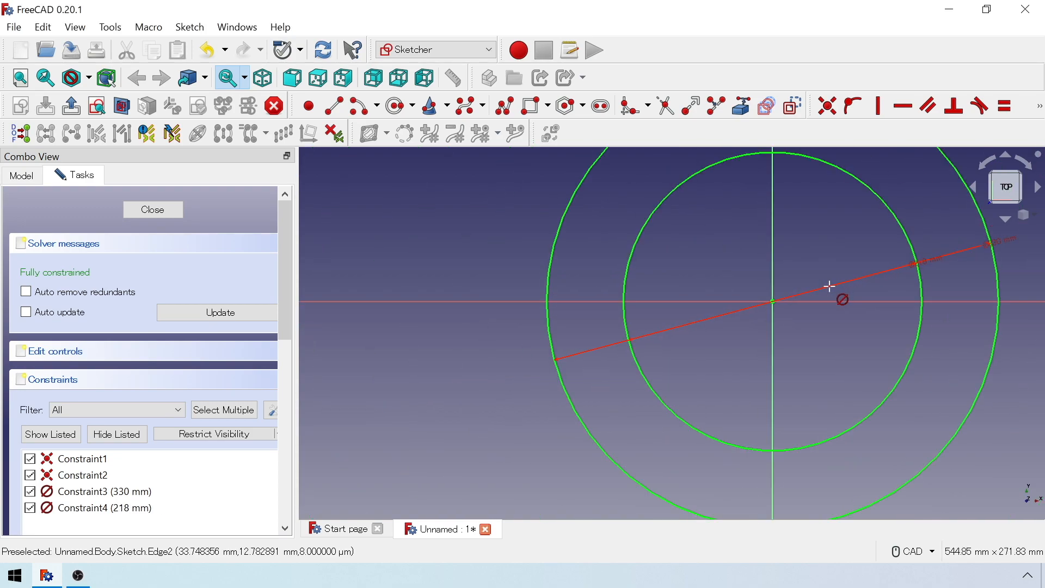
{"action": "mouse_move", "coordinate": [829, 286]}
{"action": "middle_mouse_down"}
{"action": "mouse_move", "coordinate": [796, 324]}
{"action": "mouse_move", "coordinate": [765, 319]}
{"action": "middle_mouse_up"}
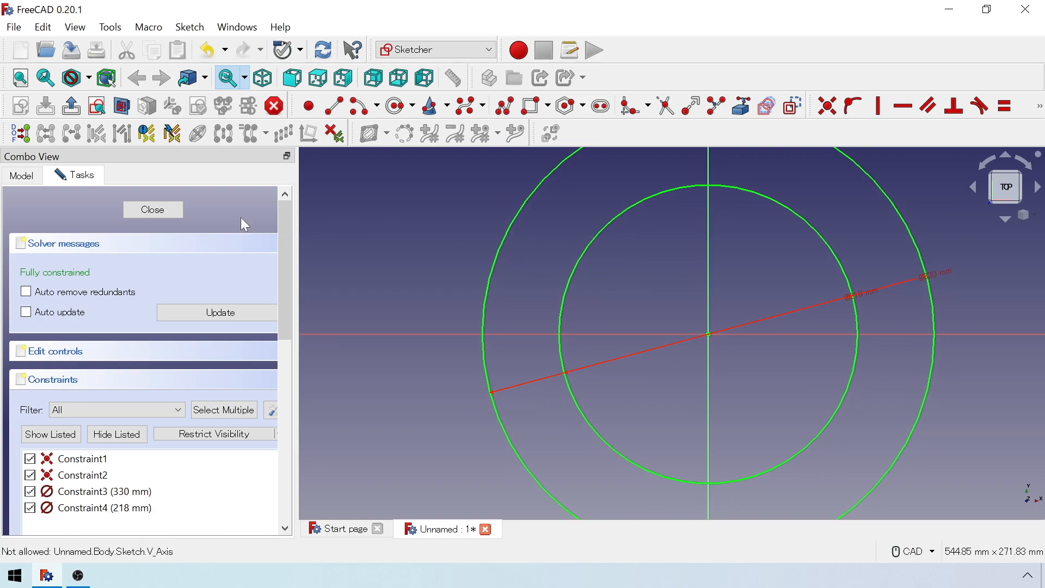
{"action": "left_click", "coordinate": [141, 213]}
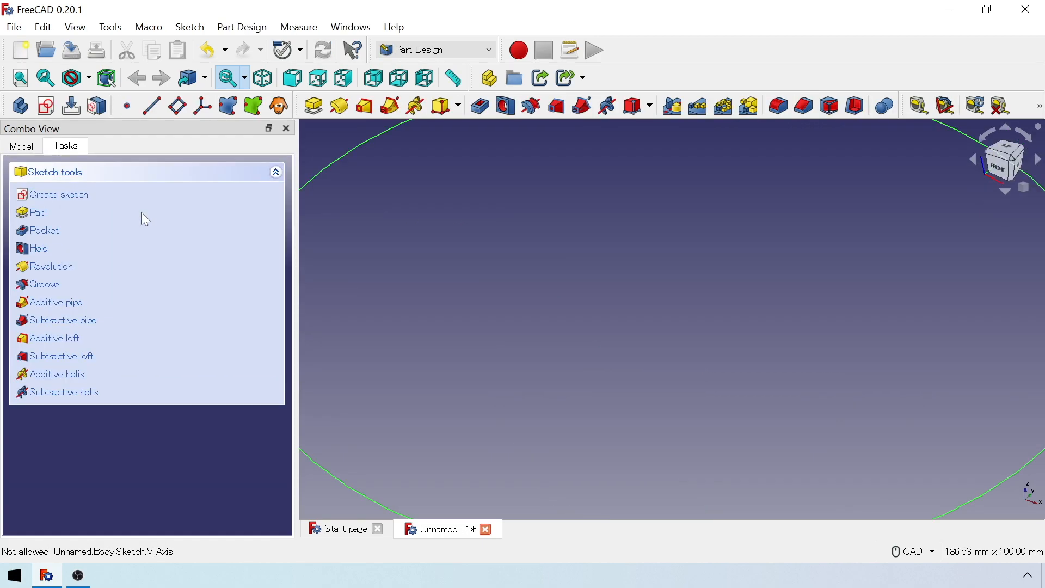
Pad the ring profile to a length of 22 mm.
{"action": "left_click", "coordinate": [54, 213]}
{"action": "type", "text": "22"}
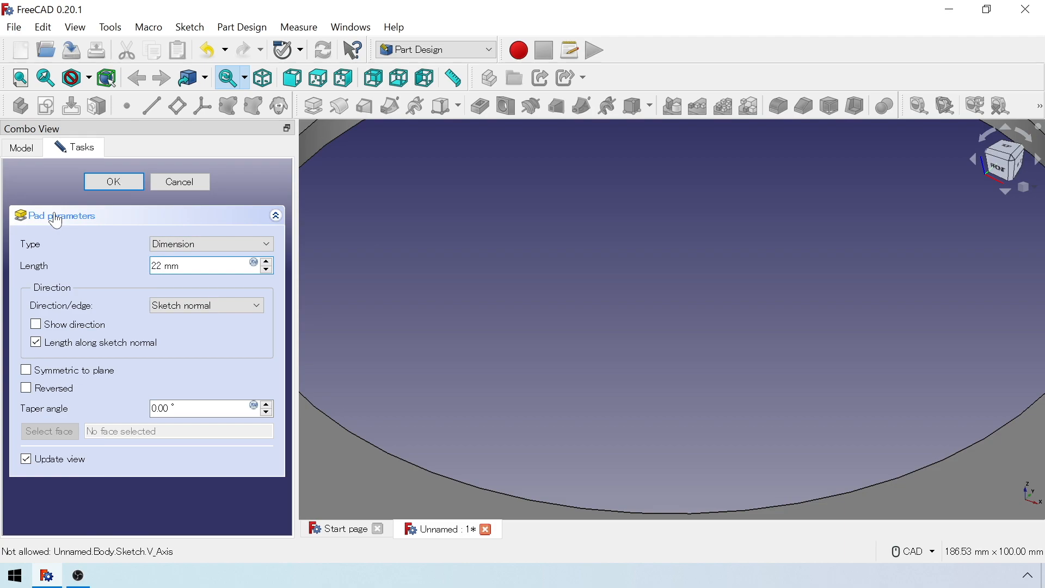
{"action": "type", "text": "2"}
{"action": "key", "text": "Return"}
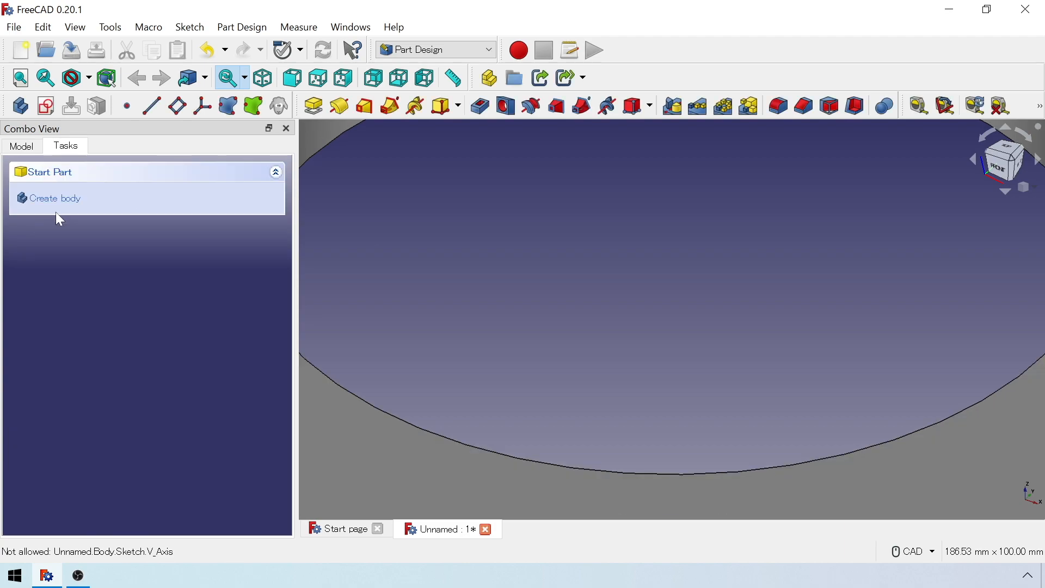
Start a new sketch on the ring's top face.
{"action": "left_click", "coordinate": [1027, 188]}
{"action": "left_click", "coordinate": [1005, 255]}
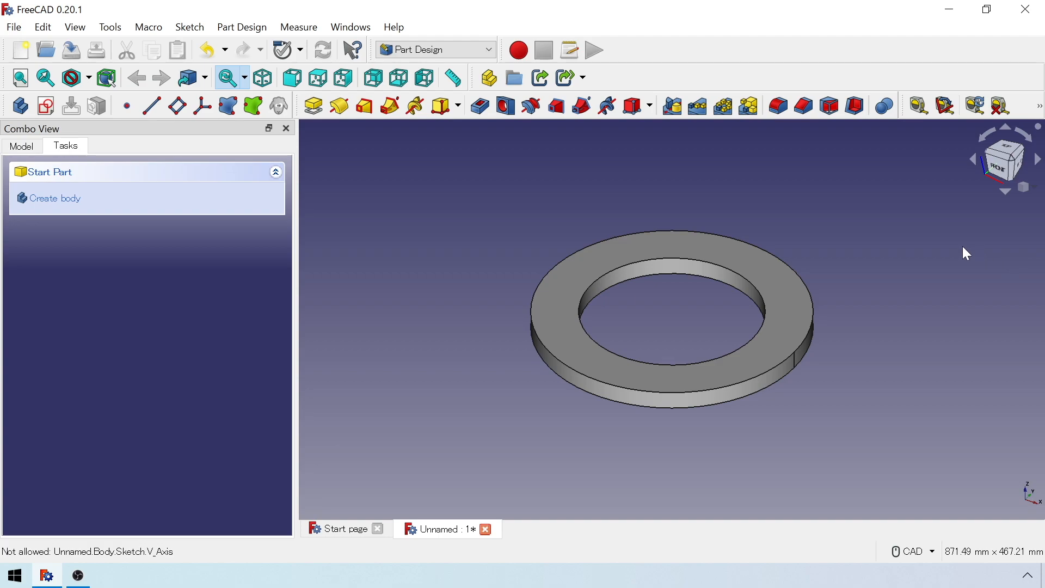
{"action": "scroll", "coordinate": [690, 351], "scroll_direction": "up", "scroll_amount": 3}
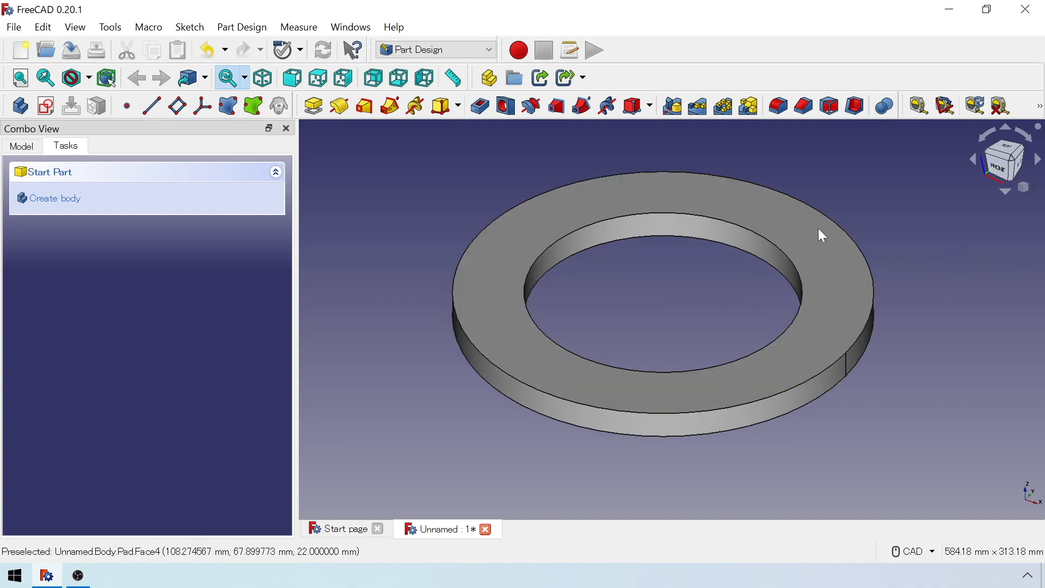
{"action": "left_click", "coordinate": [789, 224]}
{"action": "left_click", "coordinate": [74, 202]}
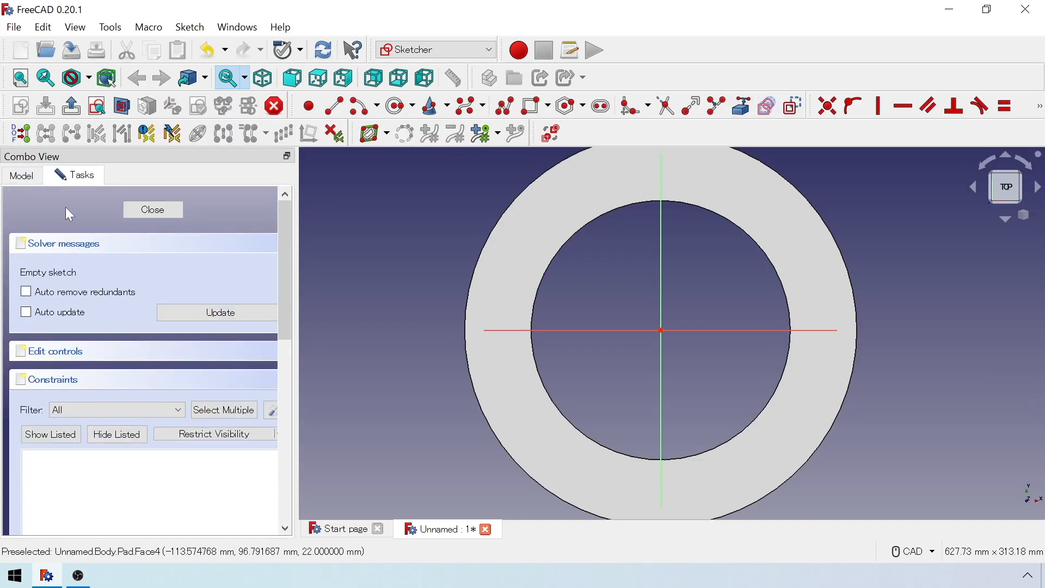
Draw a circle about 44 mm in diameter, centred on the vertical axis about 133 mm above the origin, within the ring face.
{"action": "middle_click_drag", "start_coordinate": [694, 216], "coordinate": [649, 284]}
{"action": "scroll", "coordinate": [604, 229], "scroll_direction": "up", "scroll_amount": 1}
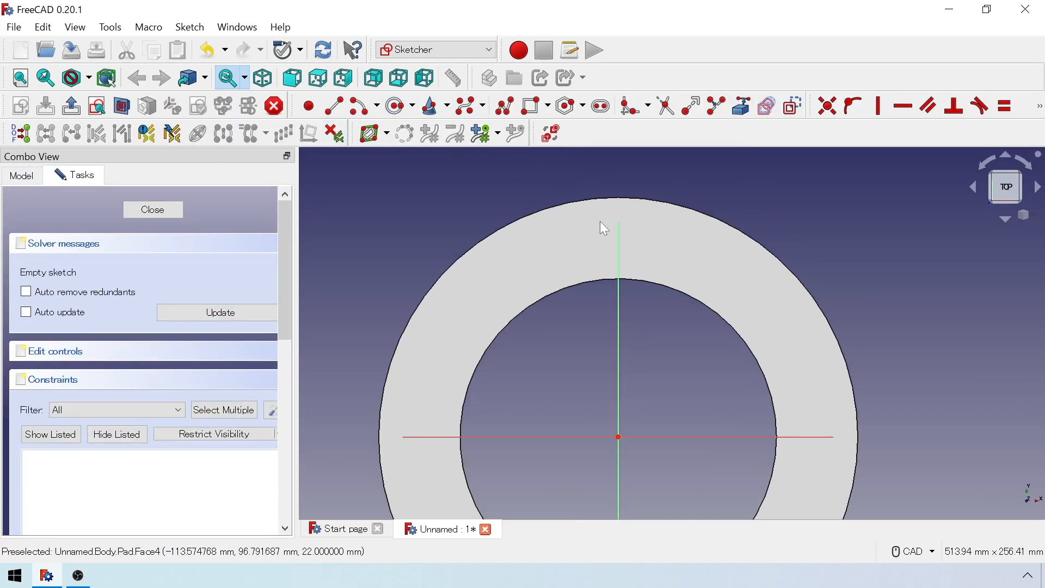
{"action": "left_click", "coordinate": [401, 106]}
{"action": "left_click", "coordinate": [619, 244]}
{"action": "left_click", "coordinate": [648, 231]}
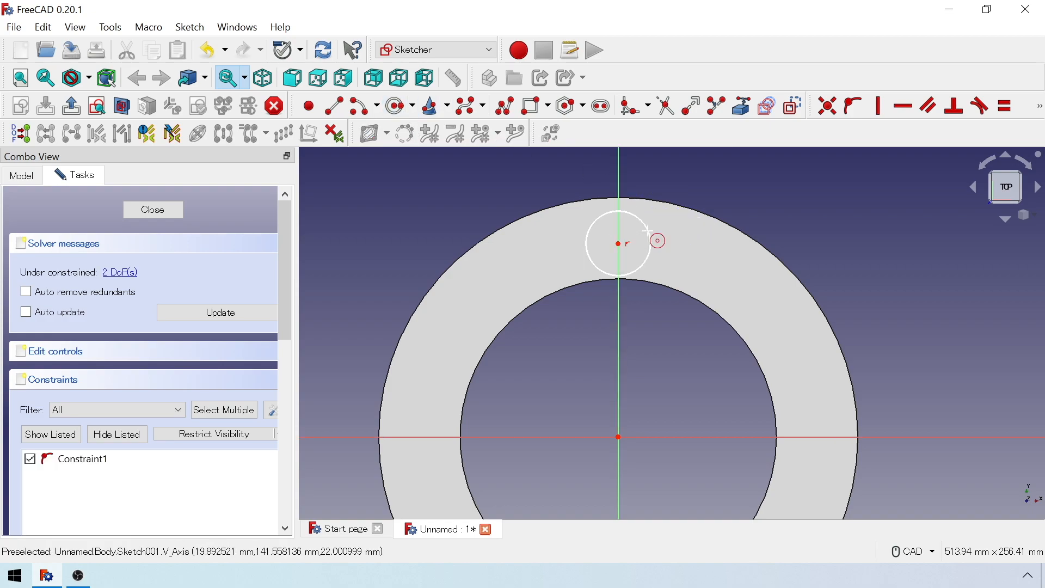
Constrain the small circle's diameter to 23 mm.
{"action": "left_click", "coordinate": [1041, 106]}
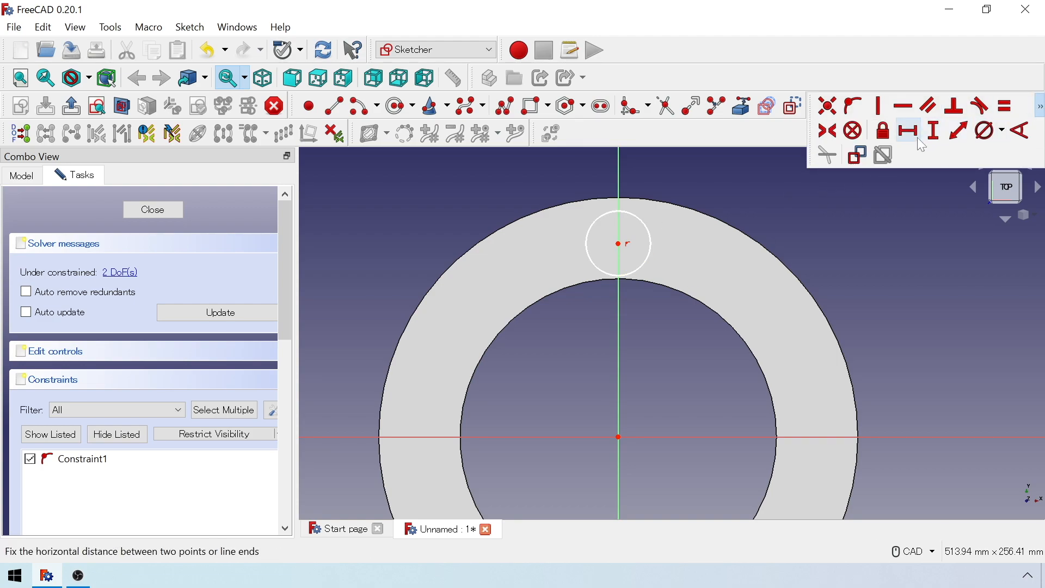
{"action": "left_click", "coordinate": [986, 130]}
{"action": "left_click", "coordinate": [651, 250]}
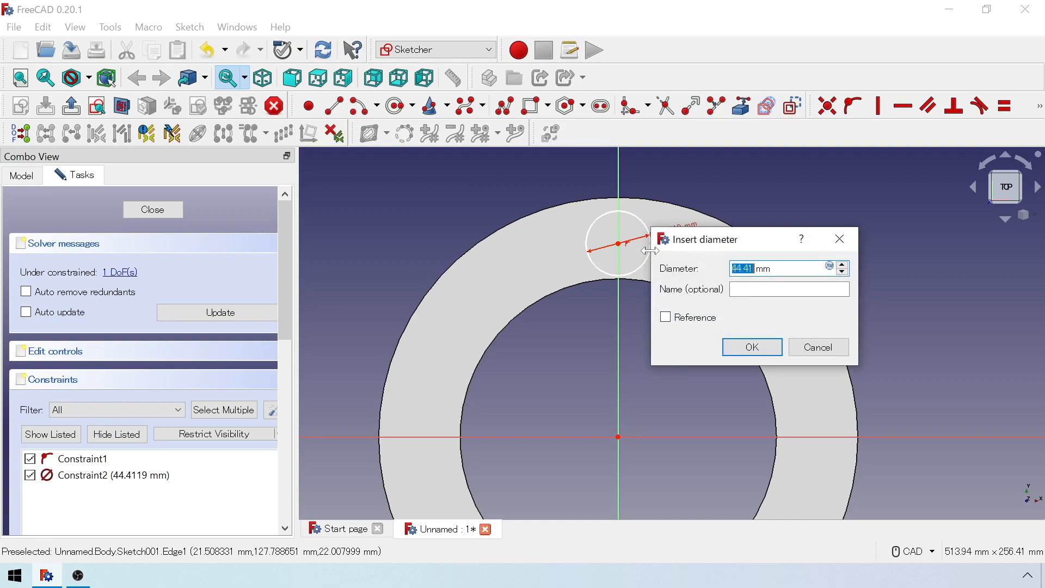
{"action": "type", "text": "23"}
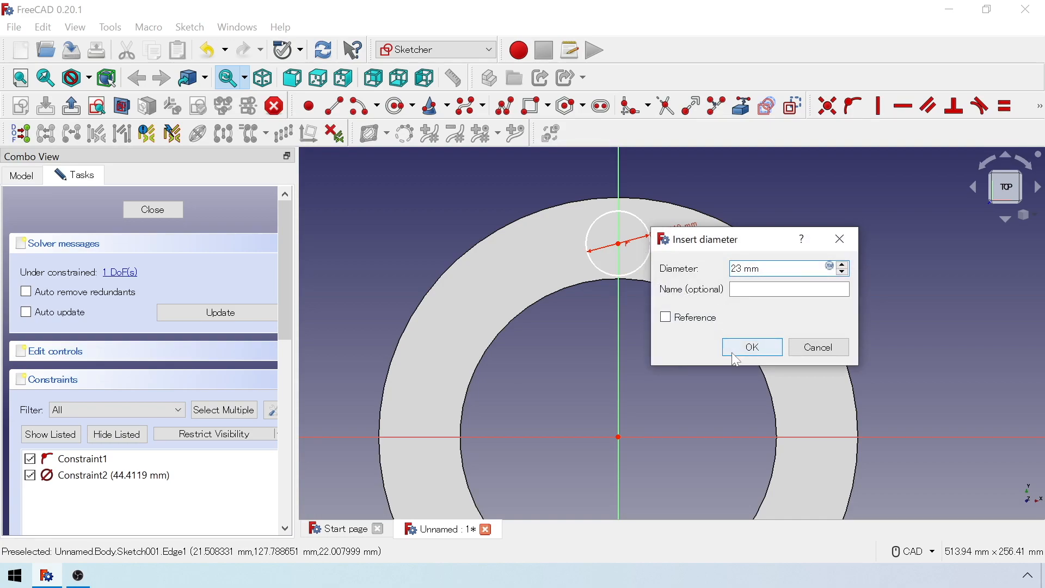
{"action": "left_click", "coordinate": [736, 355]}
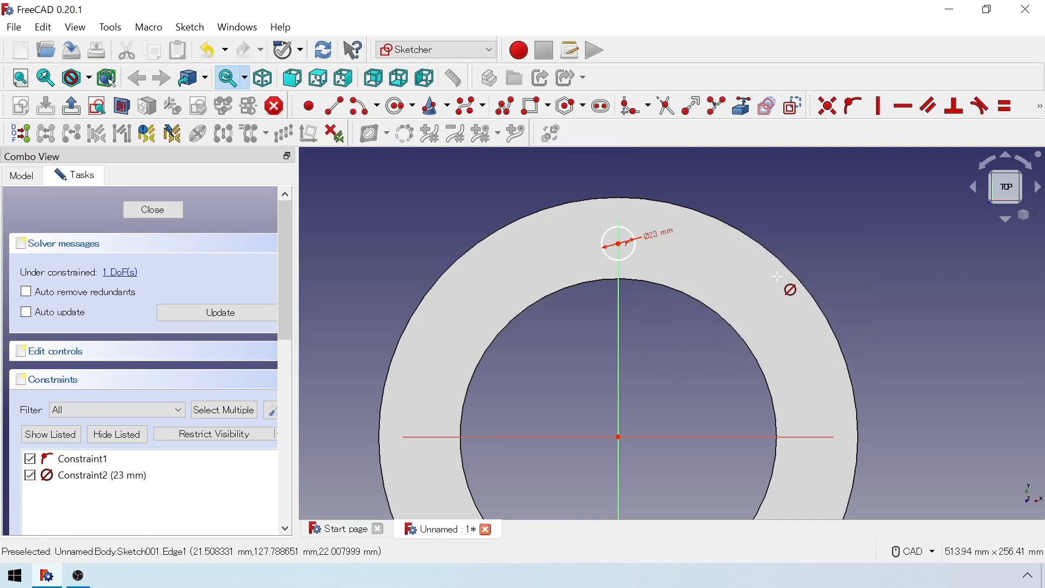
Constrain the vertical distance between the small circle's centre and the origin to 145 mm, and close the sketch.
{"action": "left_click", "coordinate": [1040, 116]}
{"action": "left_click", "coordinate": [937, 132]}
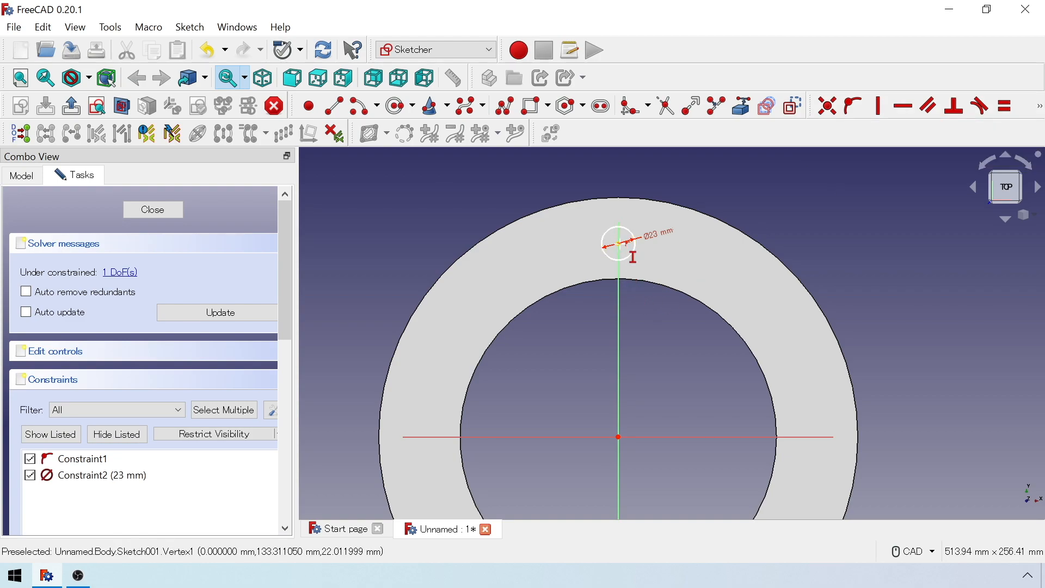
{"action": "left_click", "coordinate": [620, 243]}
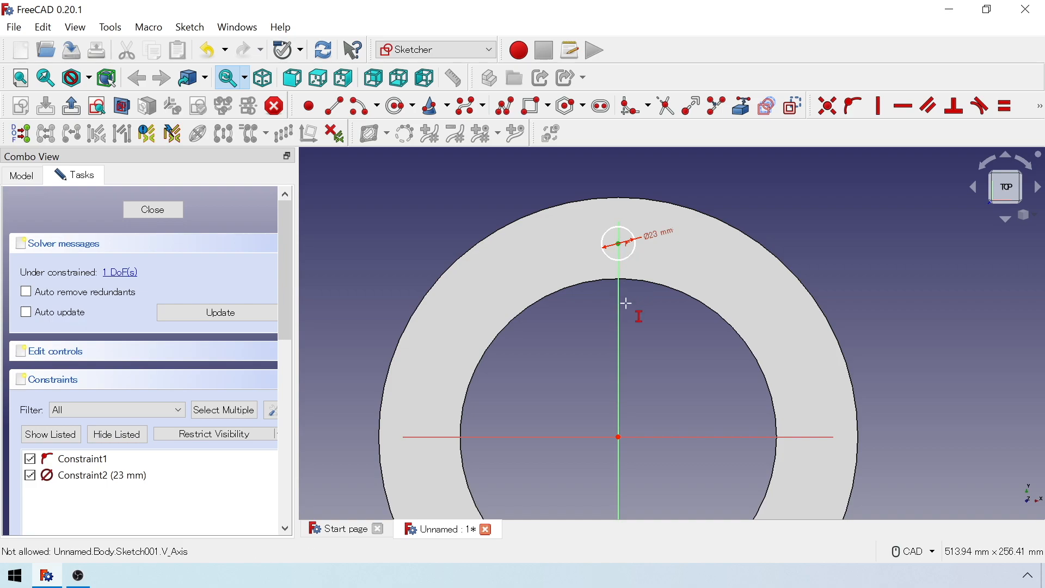
{"action": "left_click", "coordinate": [619, 437]}
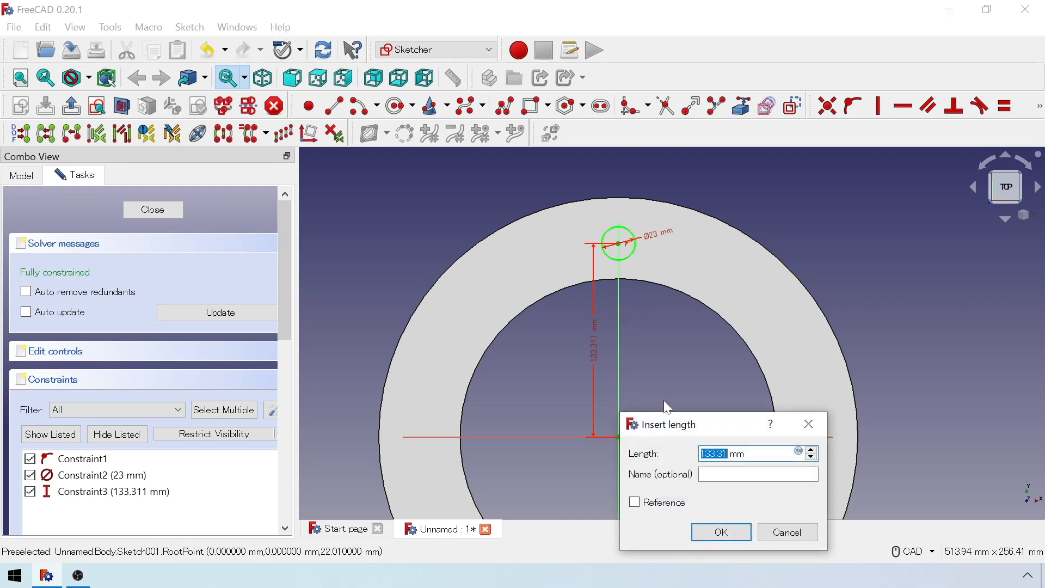
{"action": "type", "text": "145"}
{"action": "key", "text": "Return"}
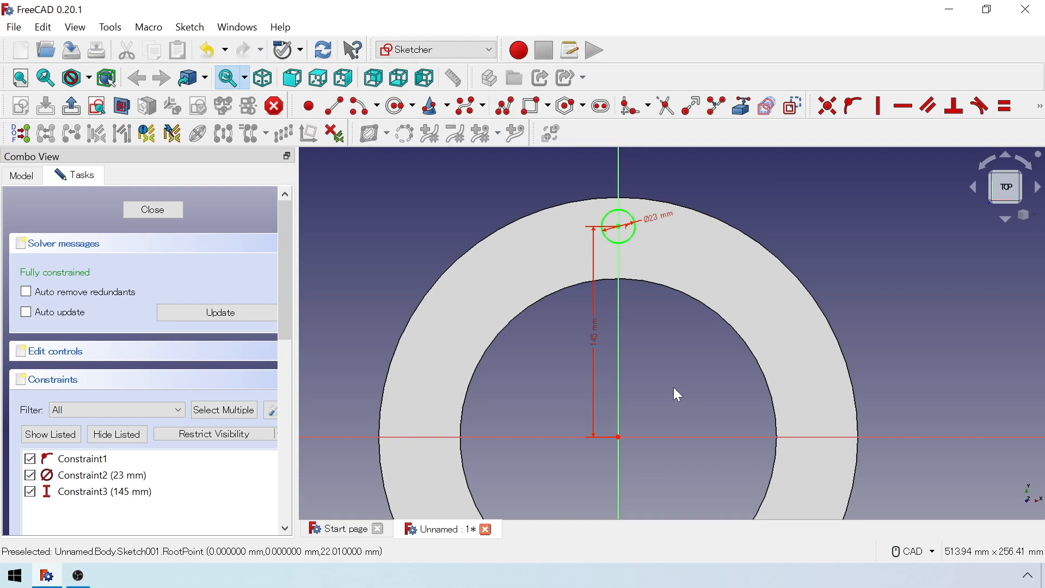
{"action": "left_click", "coordinate": [162, 212]}
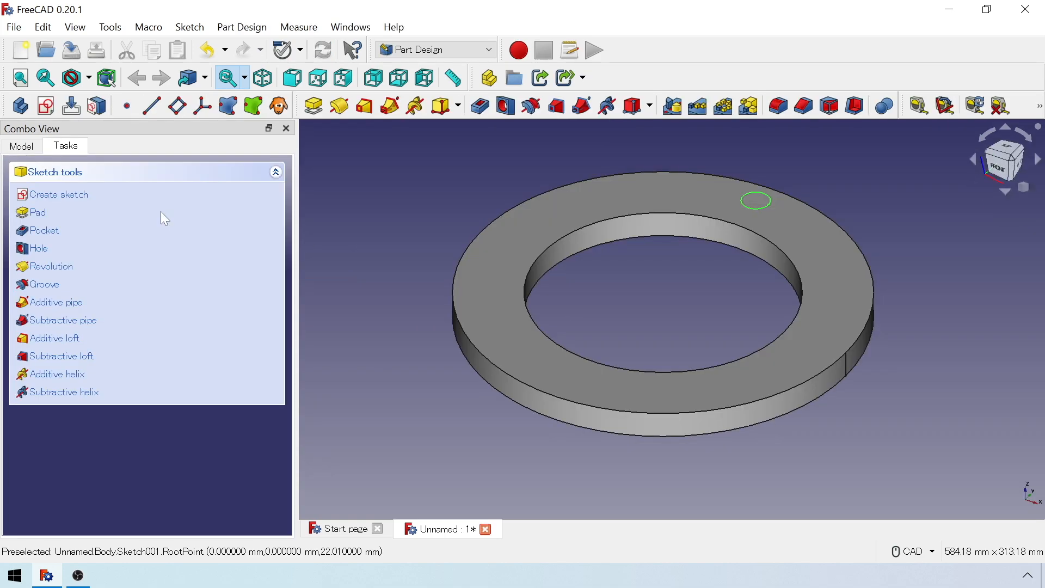
Pocket the small circle 22 mm deep to cut a hole in the ring.
{"action": "left_click", "coordinate": [47, 234]}
{"action": "type", "text": "22"}
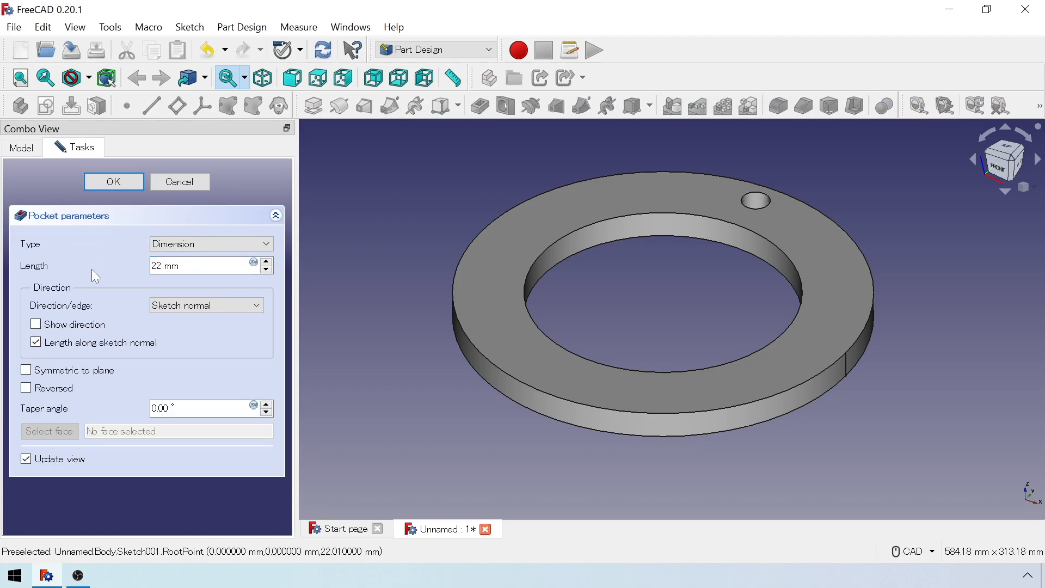
{"action": "left_click", "coordinate": [116, 183]}
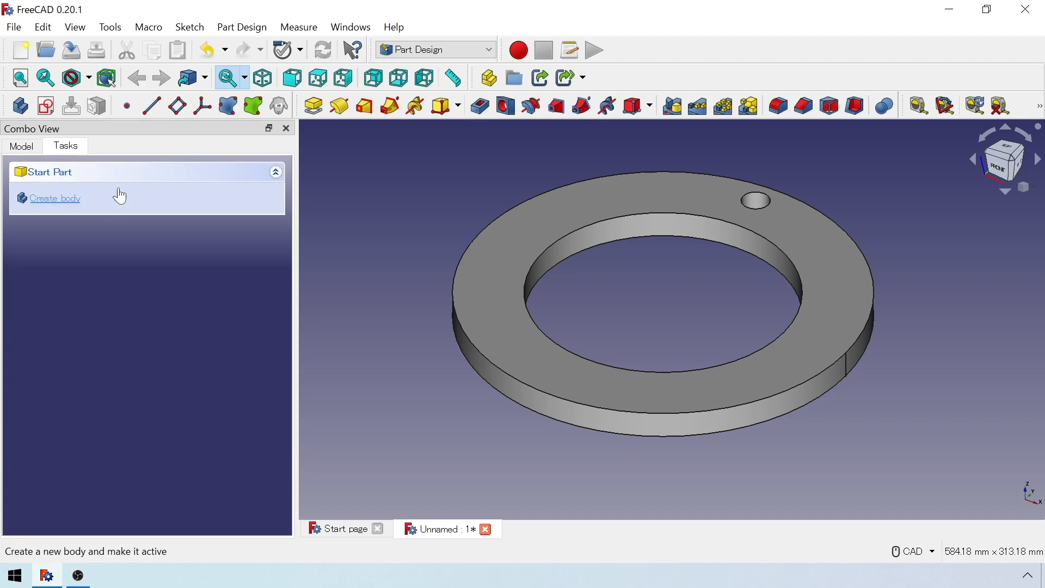
Repeat the small hole's pocket in a polar pattern of 12 occurrences over 360° around the ring's normal axis.
{"action": "left_click", "coordinate": [36, 148]}
{"action": "left_click", "coordinate": [86, 264]}
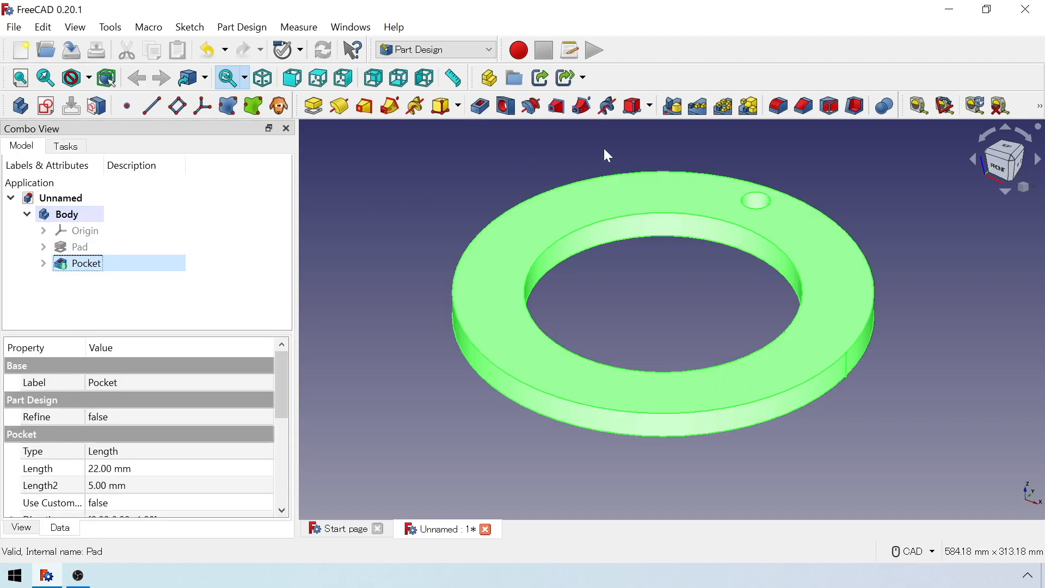
{"action": "left_click", "coordinate": [720, 113]}
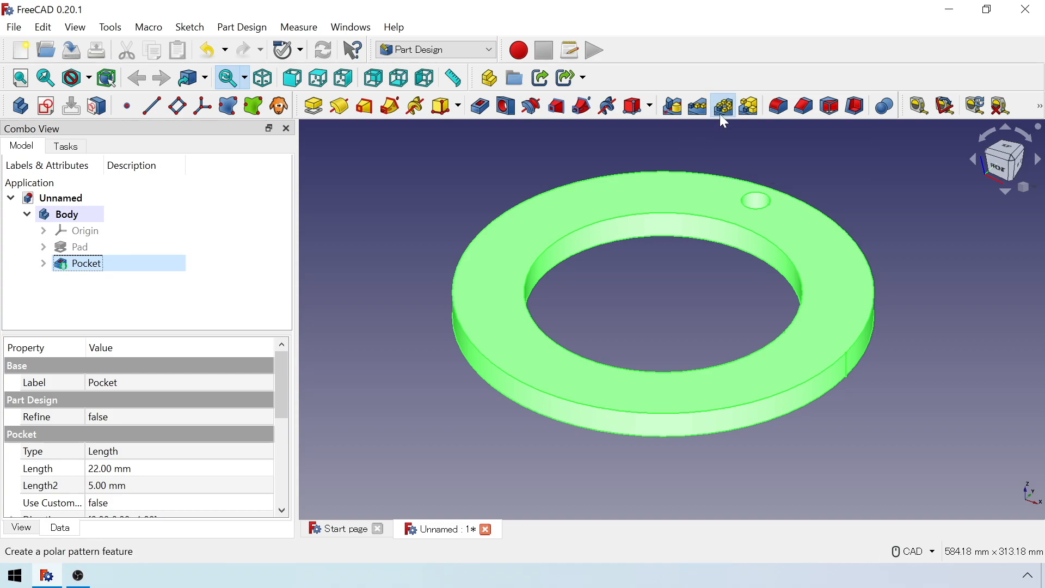
{"action": "scroll", "coordinate": [269, 410], "scroll_direction": "down", "scroll_amount": 2}
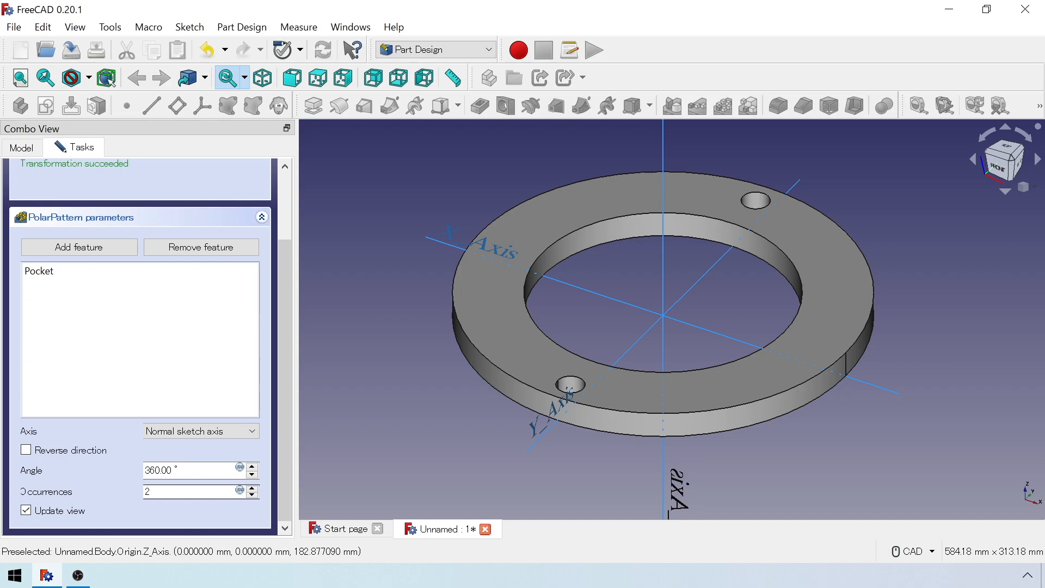
{"action": "left_click_drag", "start_coordinate": [156, 492], "coordinate": [119, 495]}
{"action": "type", "text": "12"}
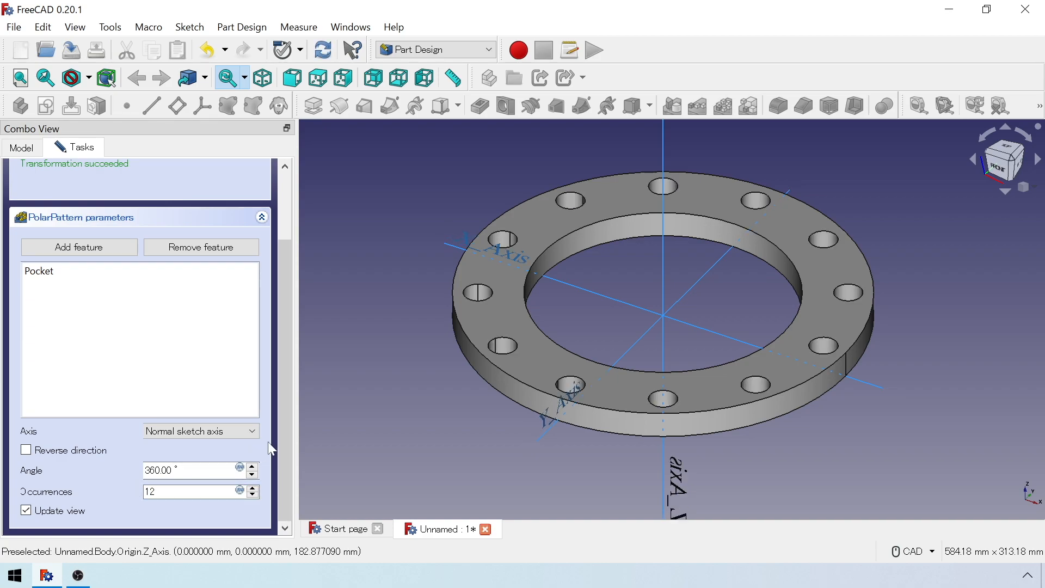
{"action": "scroll", "coordinate": [272, 449], "scroll_direction": "up", "scroll_amount": 3}
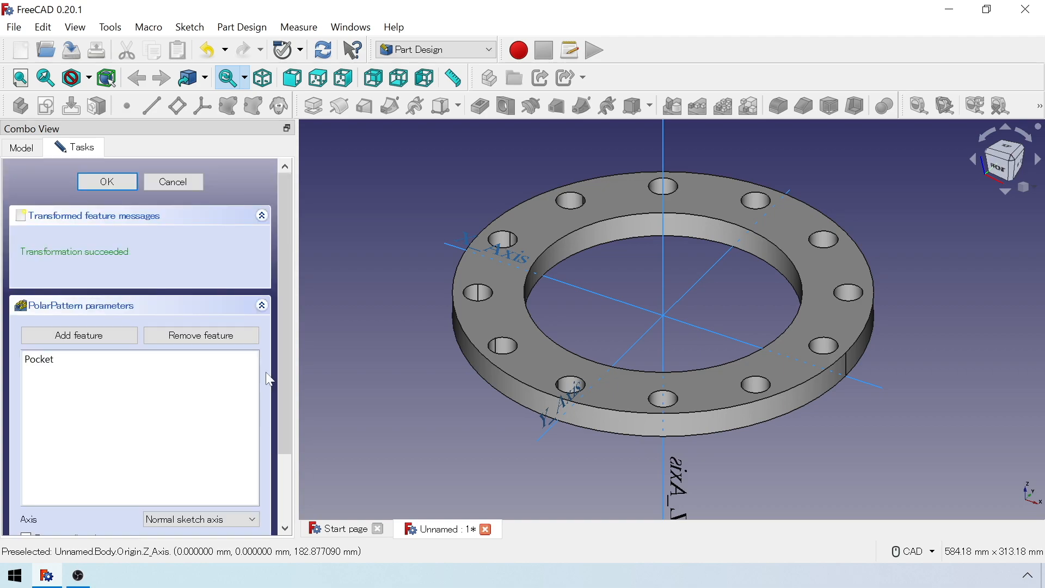
{"action": "left_click", "coordinate": [121, 185]}
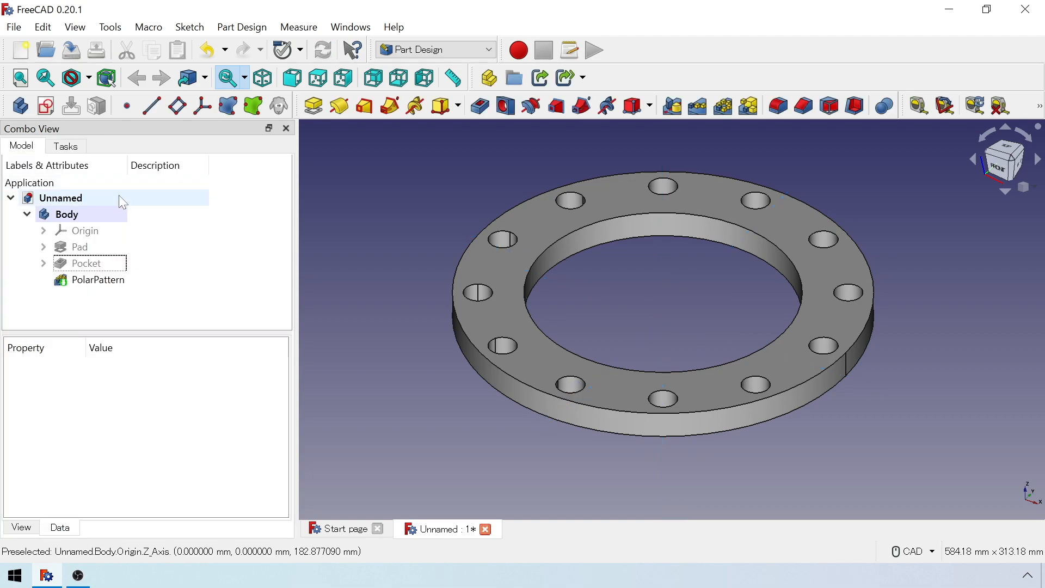
Switch to the FEM workbench and create an analysis container for the flange.
{"action": "left_click", "coordinate": [456, 49]}
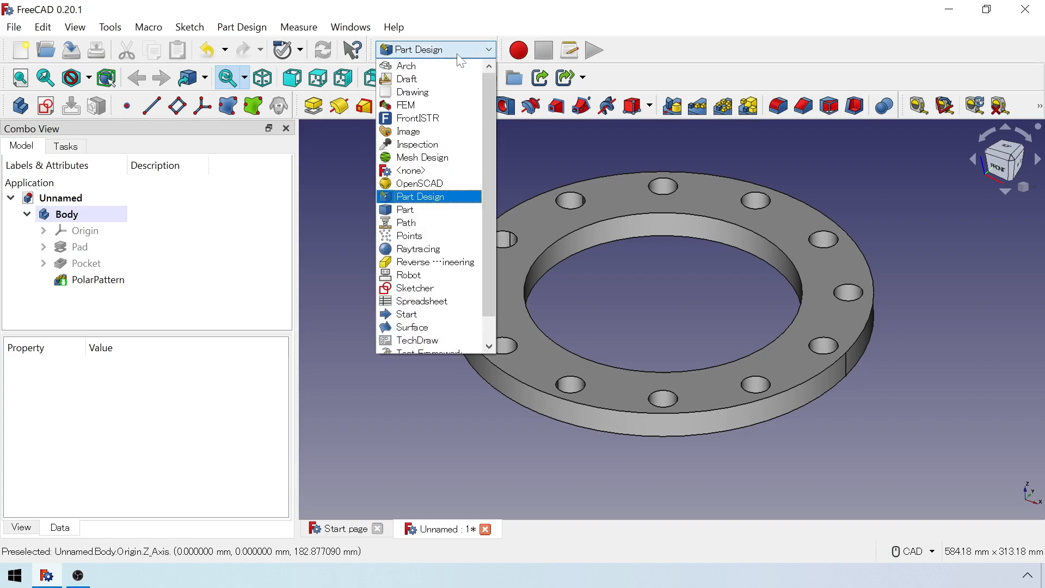
{"action": "left_click", "coordinate": [466, 107]}
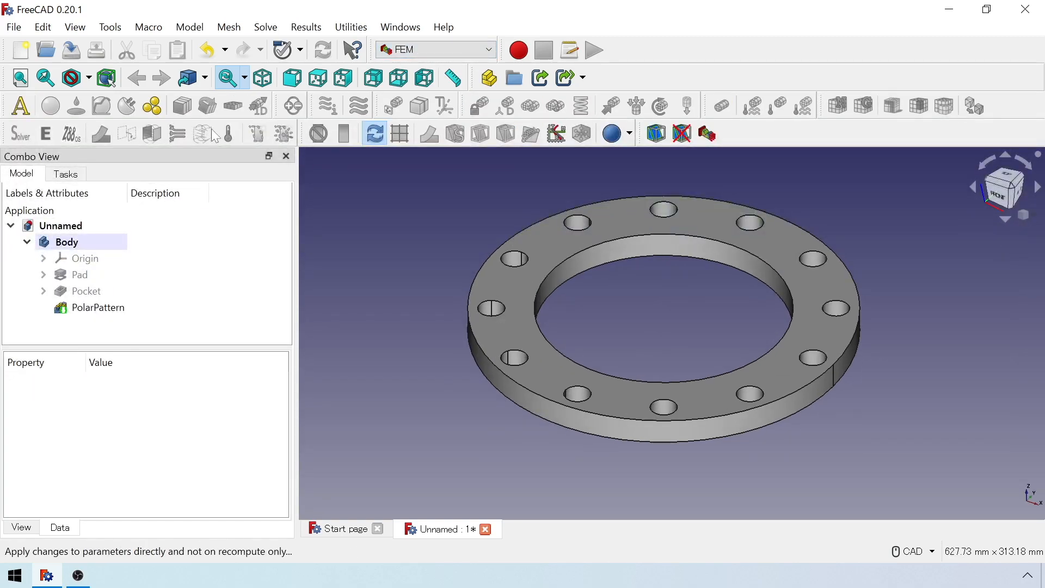
{"action": "left_click", "coordinate": [19, 109]}
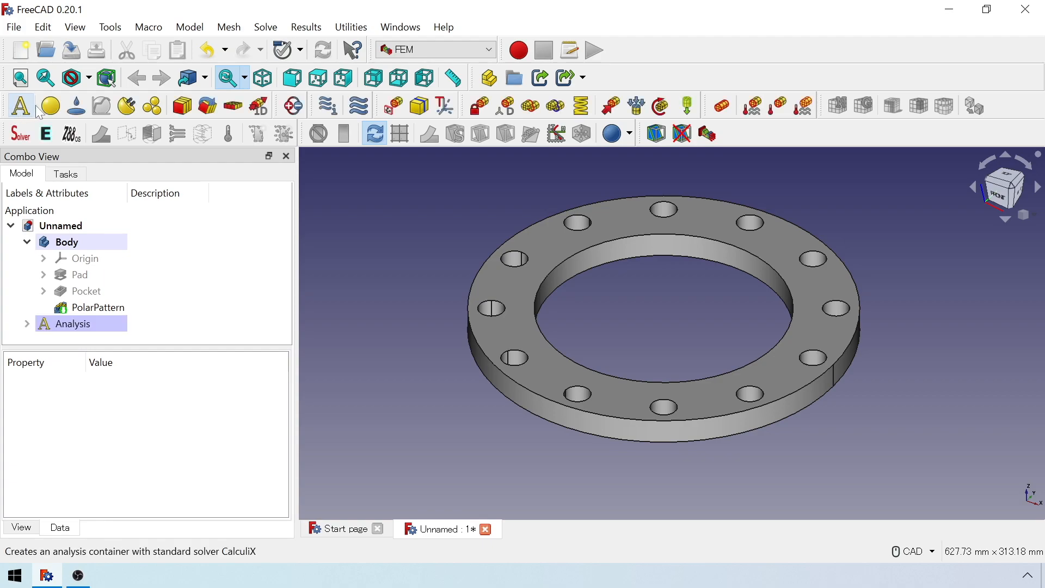
Add a solid FEM material to the analysis using the Steel-Generic material card.
{"action": "left_click", "coordinate": [49, 111]}
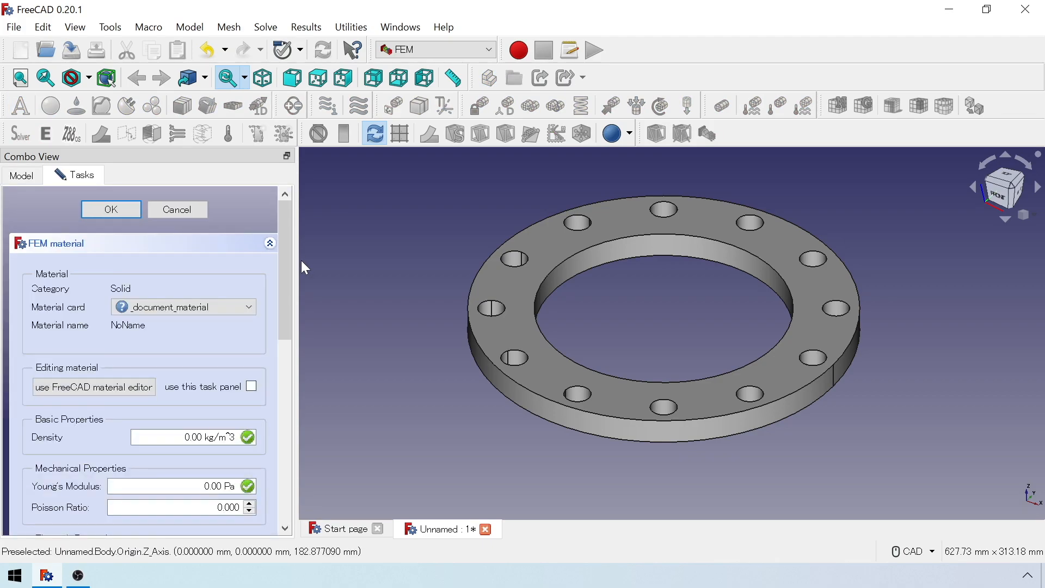
{"action": "left_click", "coordinate": [238, 308]}
{"action": "scroll", "coordinate": [227, 373], "scroll_direction": "up", "scroll_amount": 4}
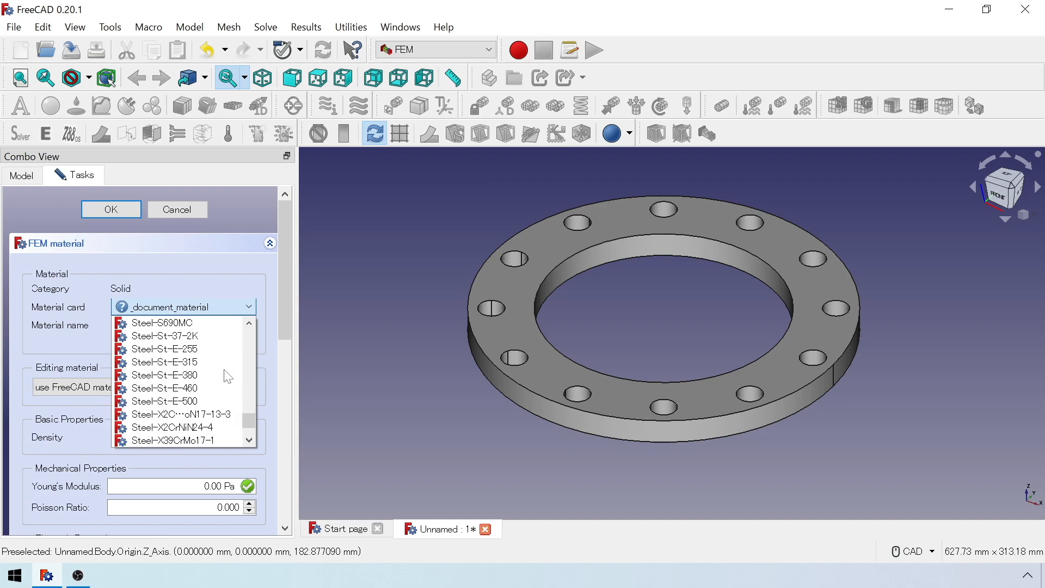
{"action": "scroll", "coordinate": [229, 377], "scroll_direction": "up", "scroll_amount": 5}
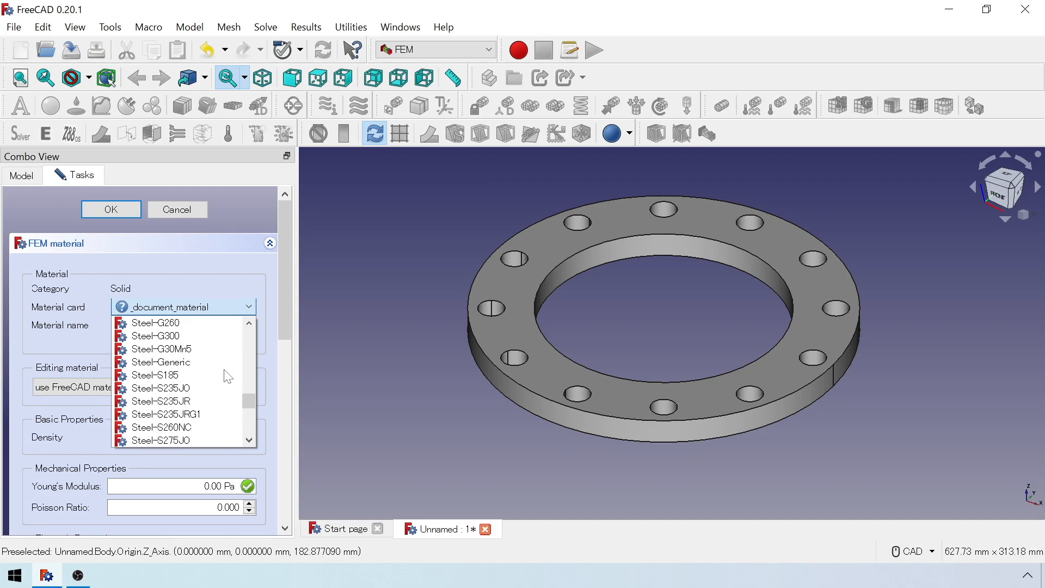
{"action": "left_click", "coordinate": [229, 362]}
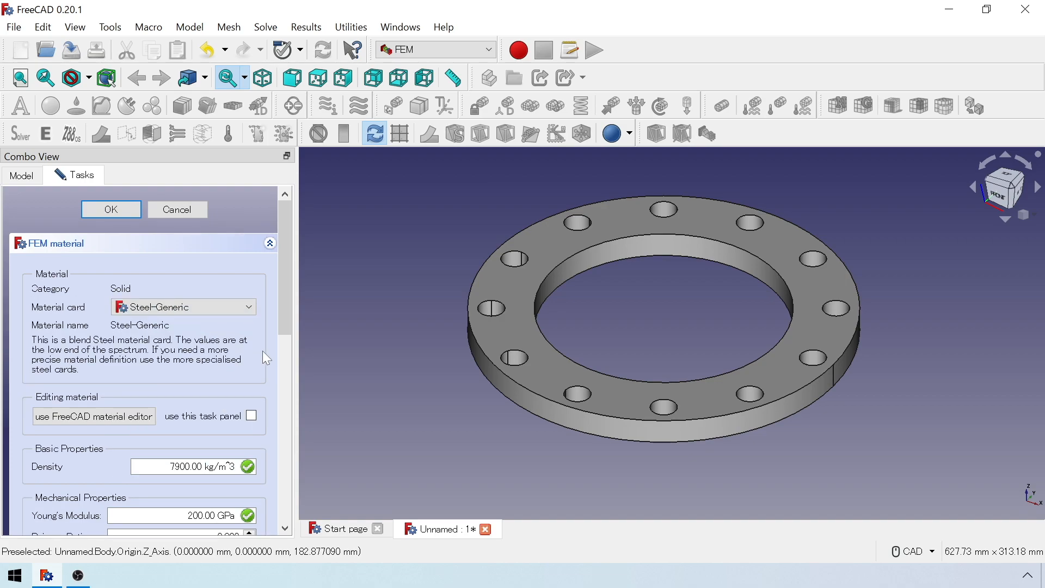
Assign the steel material to the flange solid as its geometry reference and accept the material definition.
{"action": "scroll", "coordinate": [264, 364], "scroll_direction": "down", "scroll_amount": 5}
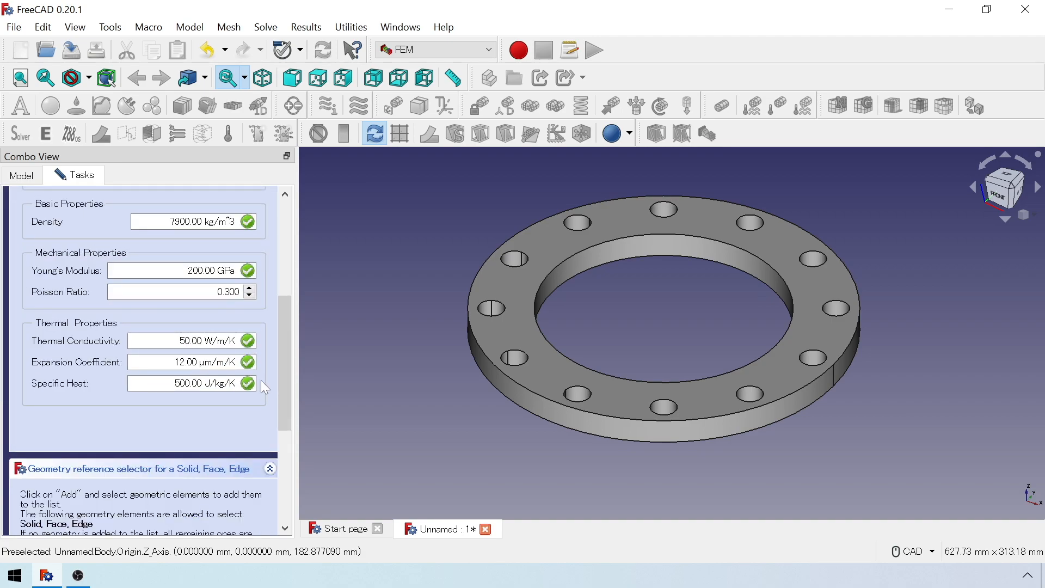
{"action": "scroll", "coordinate": [264, 377], "scroll_direction": "down", "scroll_amount": 5}
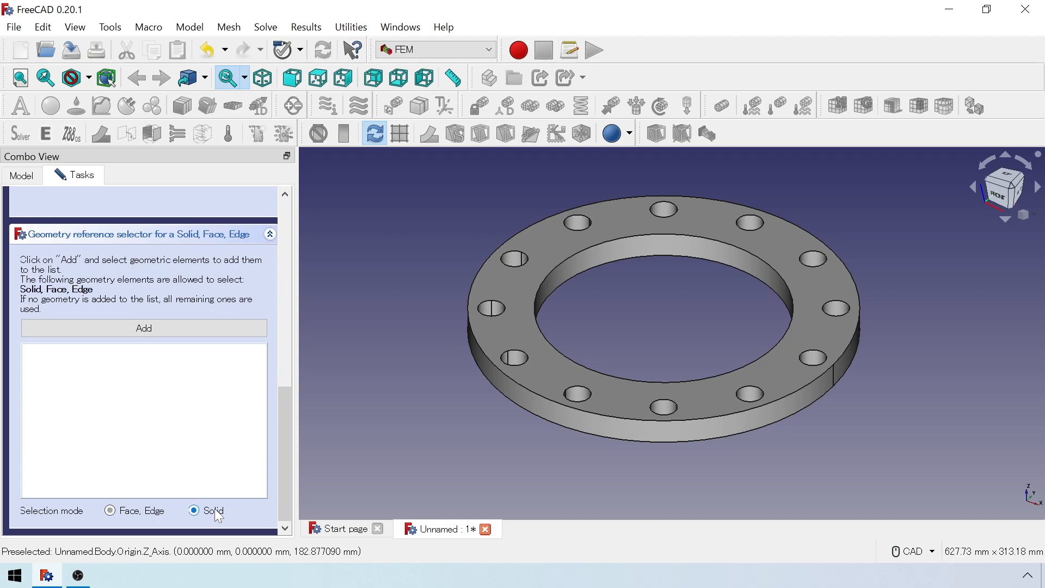
{"action": "left_click", "coordinate": [247, 328]}
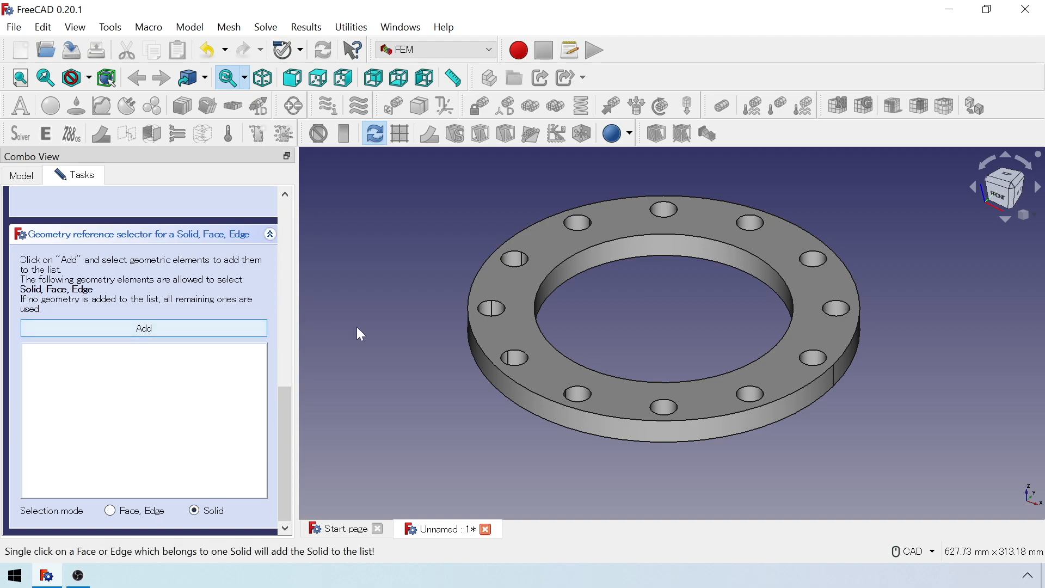
{"action": "left_click", "coordinate": [514, 334]}
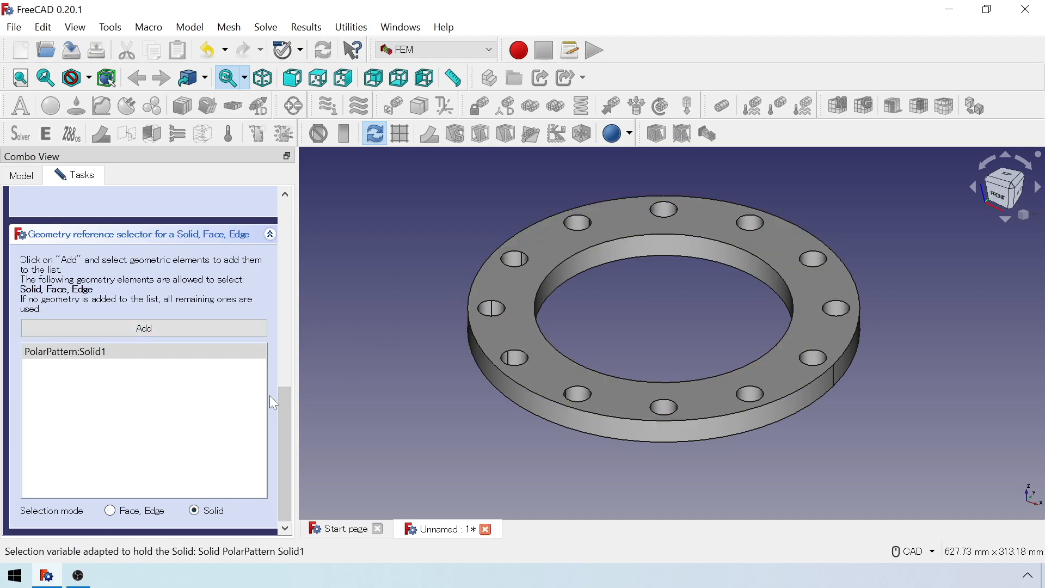
{"action": "scroll", "coordinate": [272, 400], "scroll_direction": "up", "scroll_amount": 10}
{"action": "scroll", "coordinate": [274, 403], "scroll_direction": "up", "scroll_amount": 3}
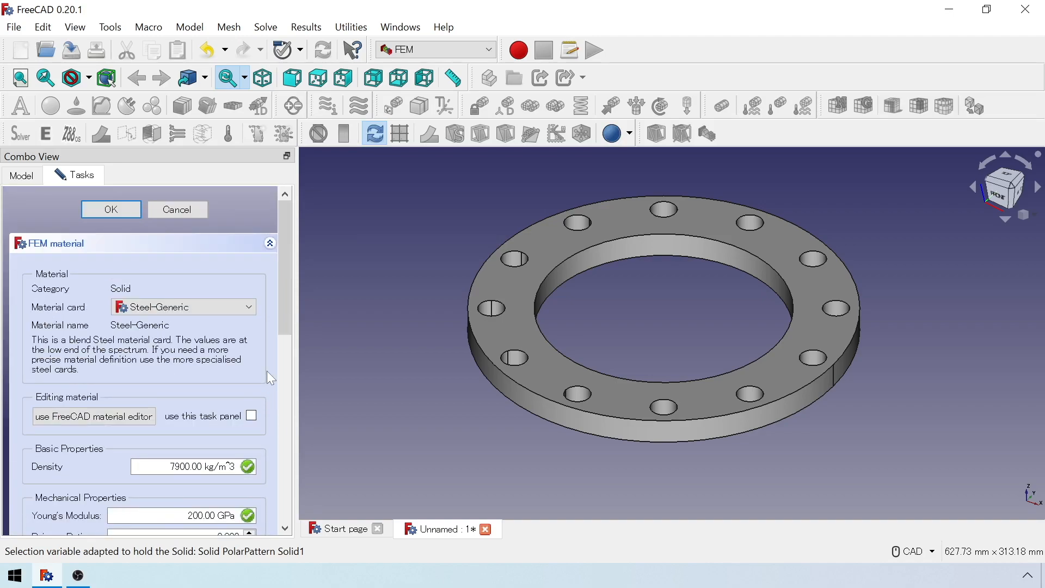
{"action": "left_click", "coordinate": [124, 210]}
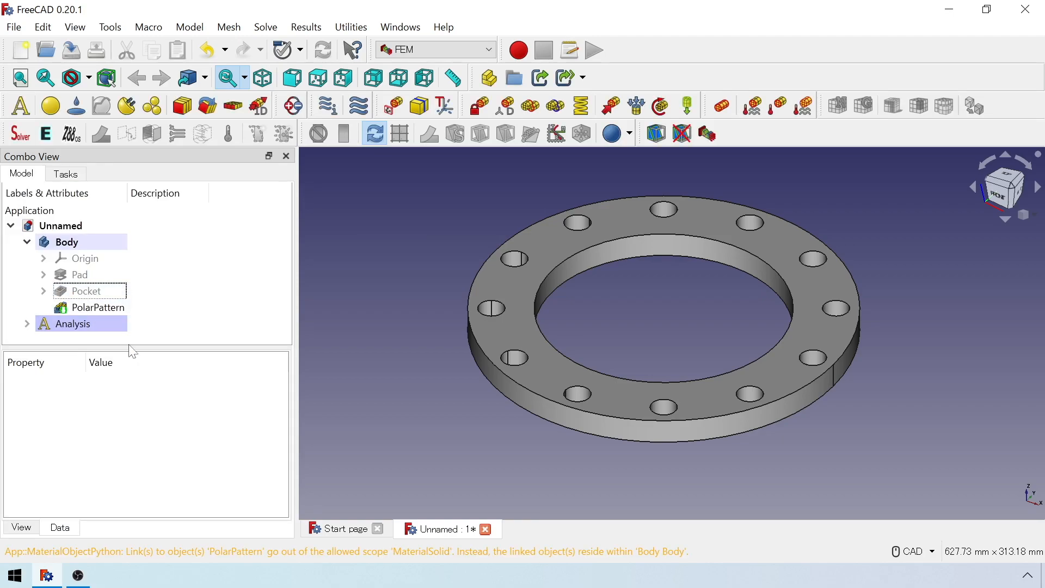
Add a fixed constraint on the ring's inner cylindrical face and an initial temperature constraint of 300 K to the analysis.
{"action": "left_click_drag", "start_coordinate": [131, 346], "coordinate": [128, 459]}
{"action": "left_click", "coordinate": [27, 324]}
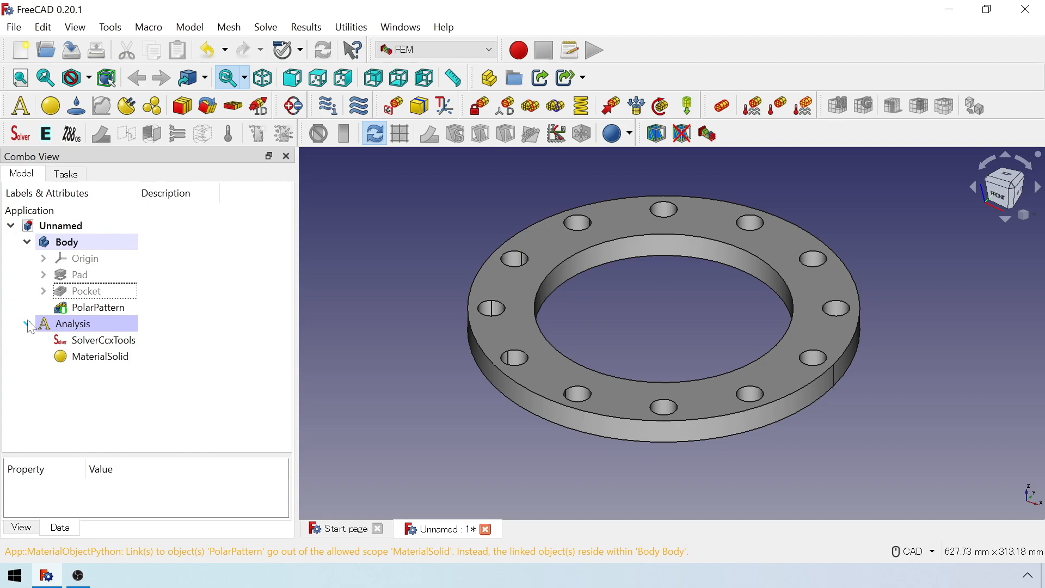
{"action": "left_click", "coordinate": [480, 106]}
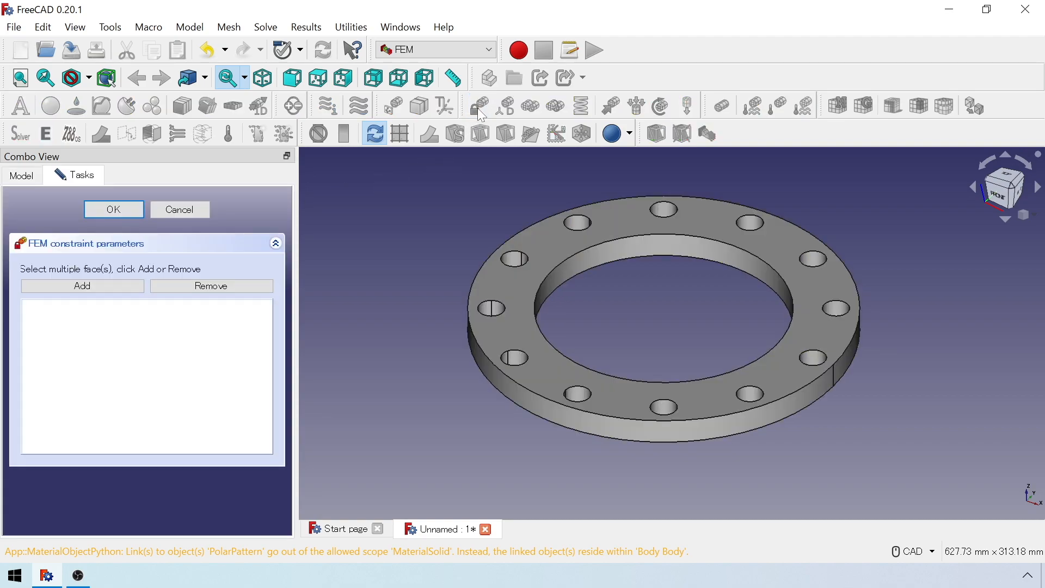
{"action": "left_click", "coordinate": [115, 290]}
{"action": "left_click", "coordinate": [657, 241]}
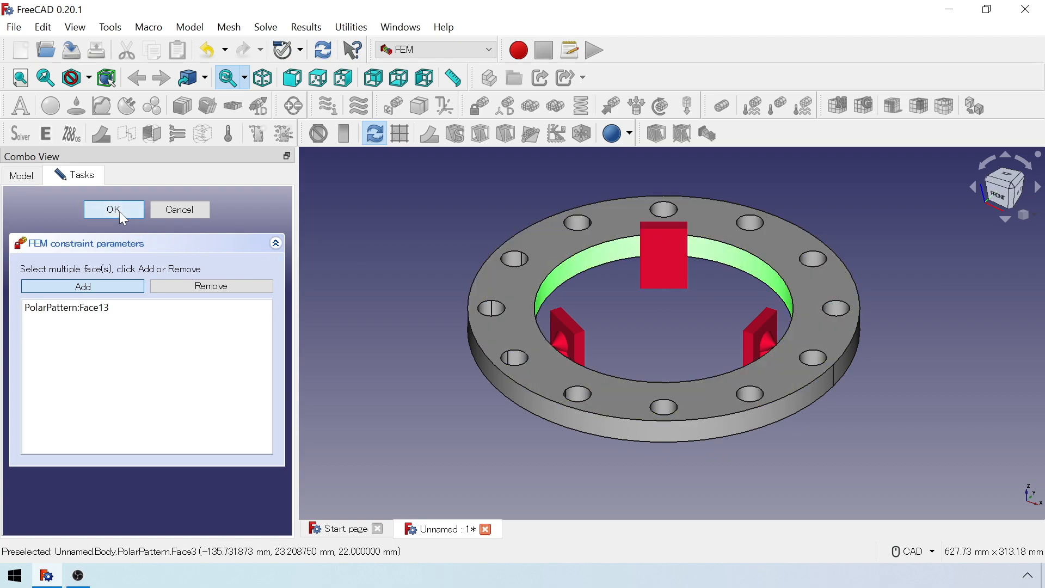
{"action": "left_click", "coordinate": [119, 212]}
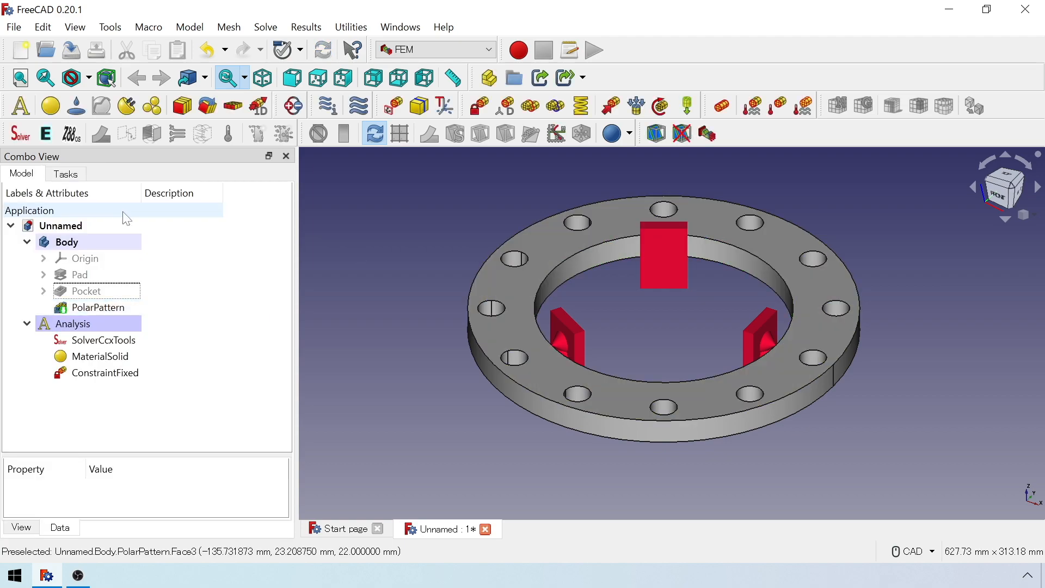
{"action": "left_click", "coordinate": [727, 111]}
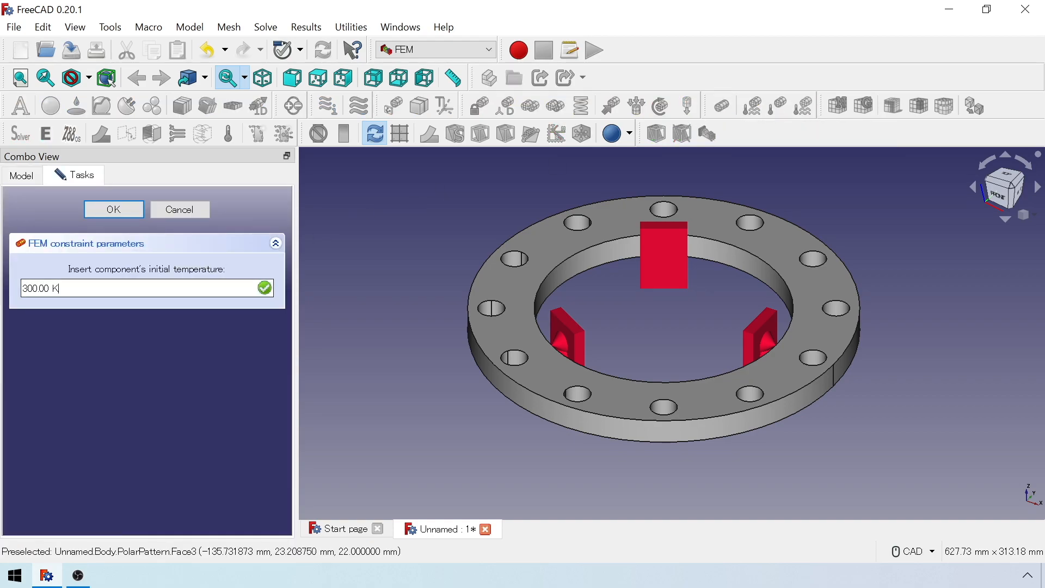
{"action": "left_click", "coordinate": [126, 211]}
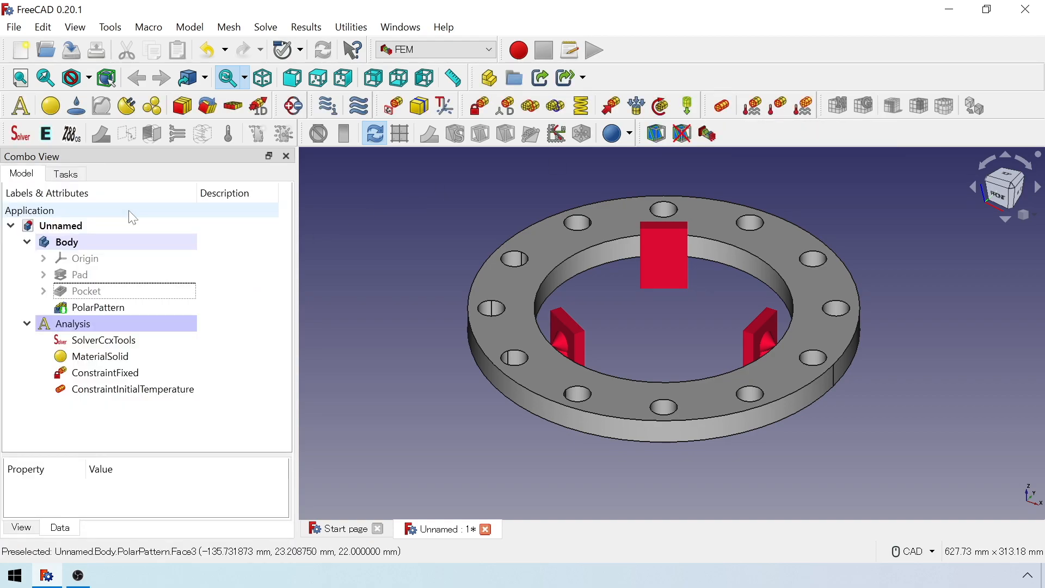
Mesh the flange body with Gmsh using second-order elements and a maximum element size of 4 mm.
{"action": "left_click", "coordinate": [110, 241]}
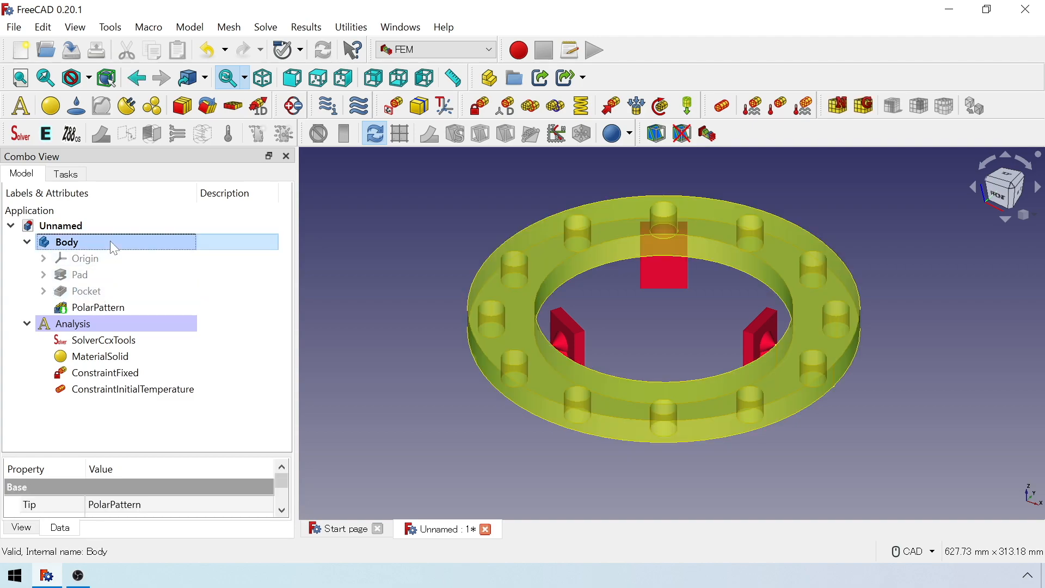
{"action": "left_click", "coordinate": [863, 107]}
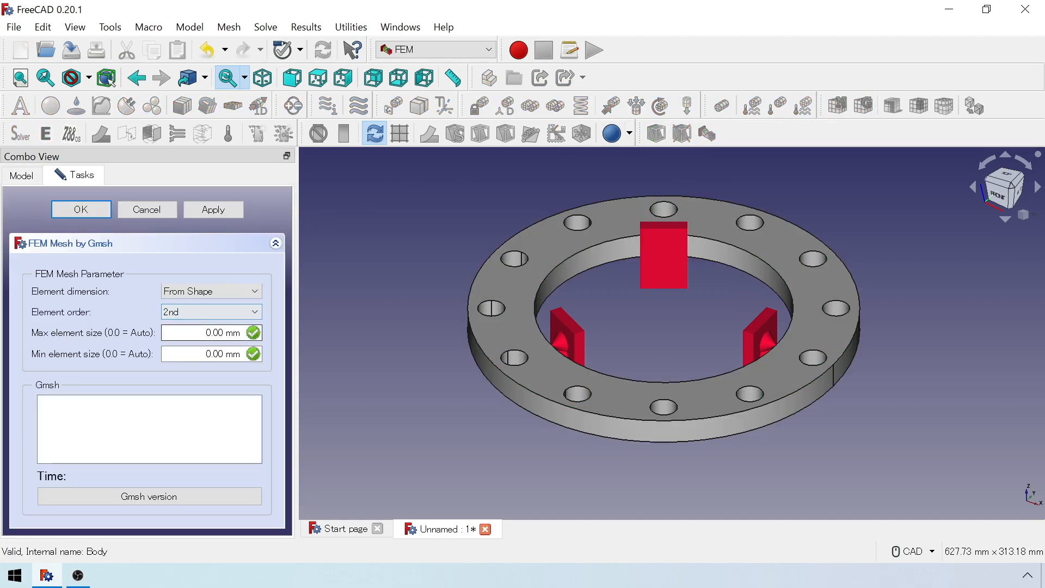
{"action": "key", "text": "Tab"}
{"action": "type", "text": "4"}
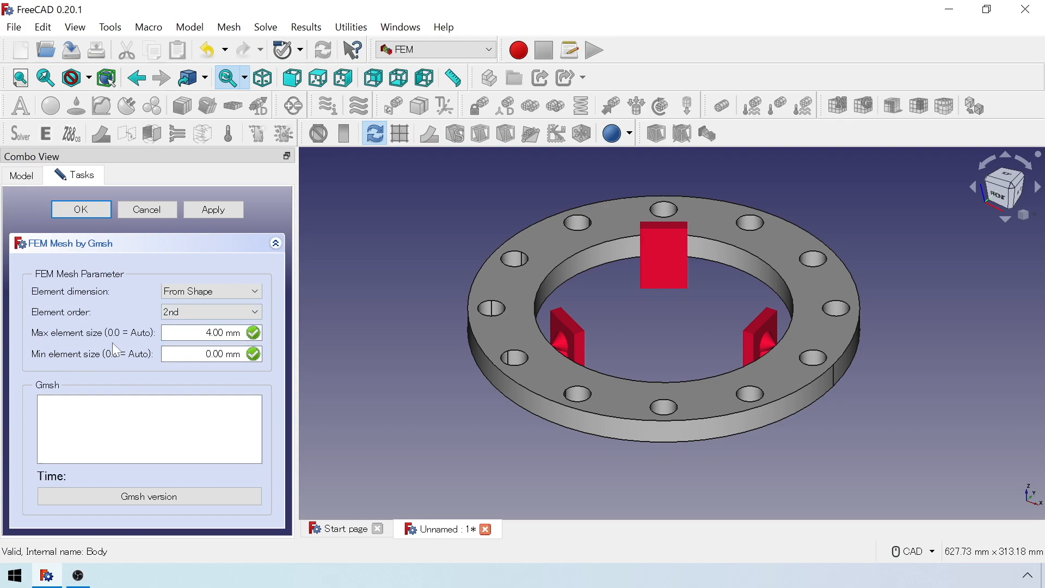
{"action": "left_click", "coordinate": [218, 210]}
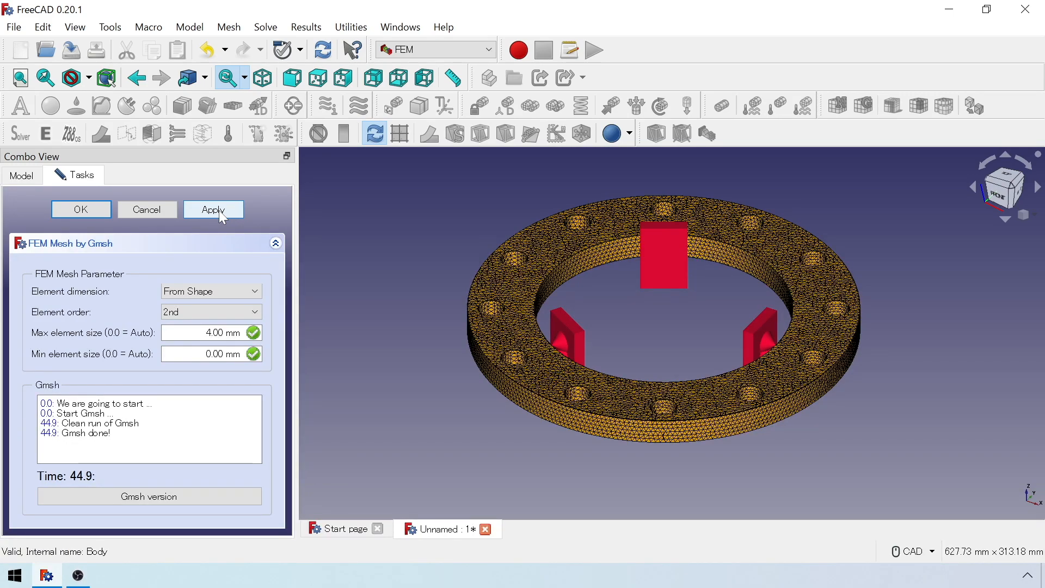
{"action": "left_click", "coordinate": [105, 209]}
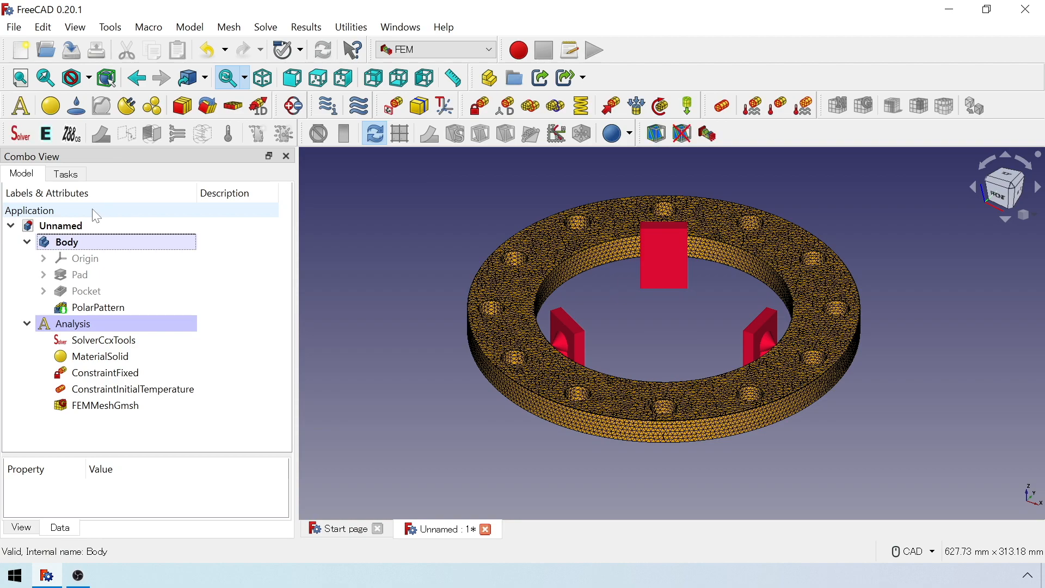
Switch to the FrontISTR workbench and add a temperature constraint with a target temperature of 400 K.
{"action": "left_click", "coordinate": [466, 51]}
{"action": "left_click", "coordinate": [472, 118]}
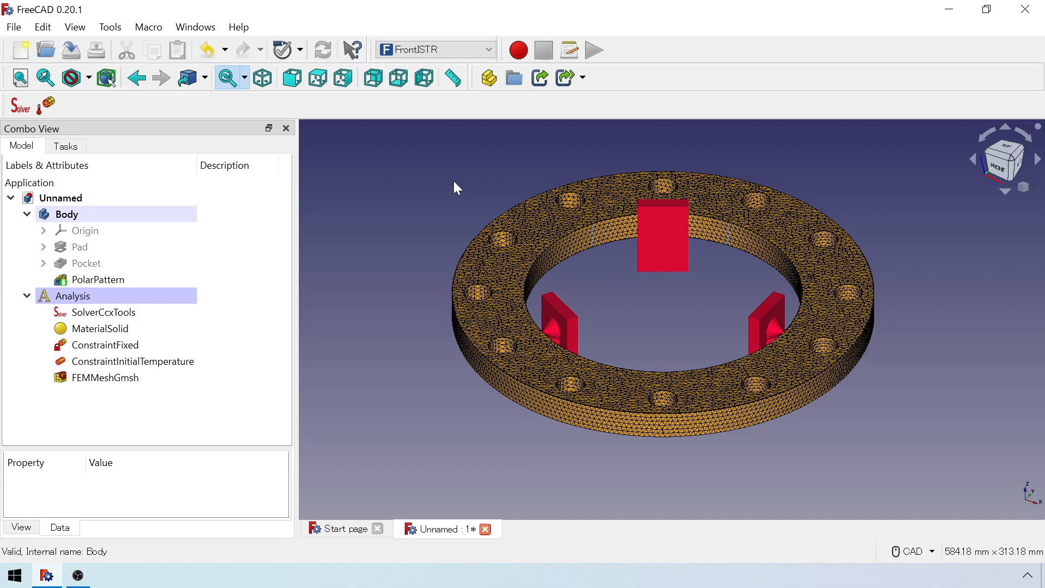
{"action": "left_click", "coordinate": [48, 107]}
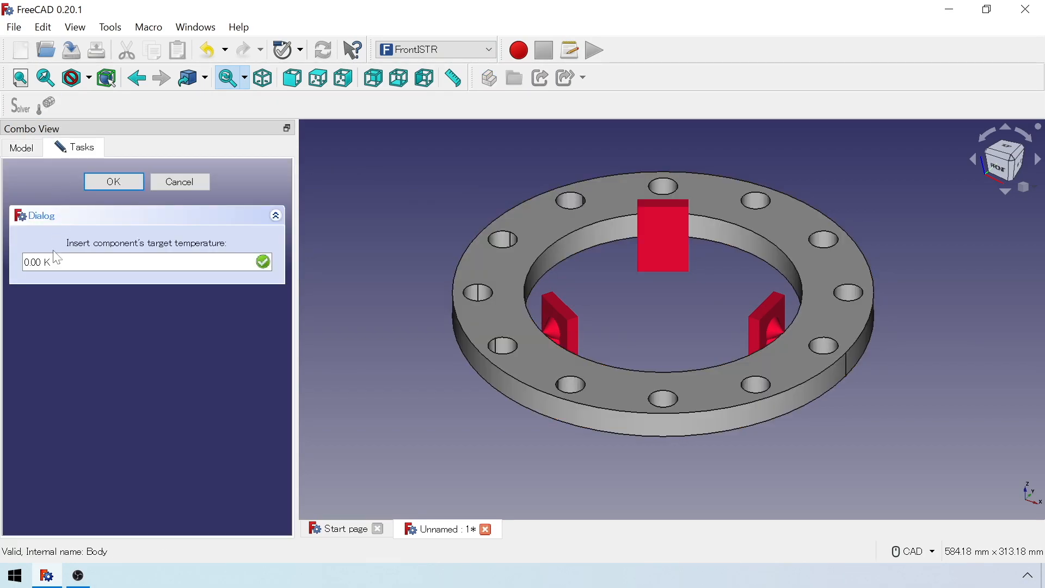
{"action": "key", "text": "ctrl+a"}
{"action": "type", "text": "400"}
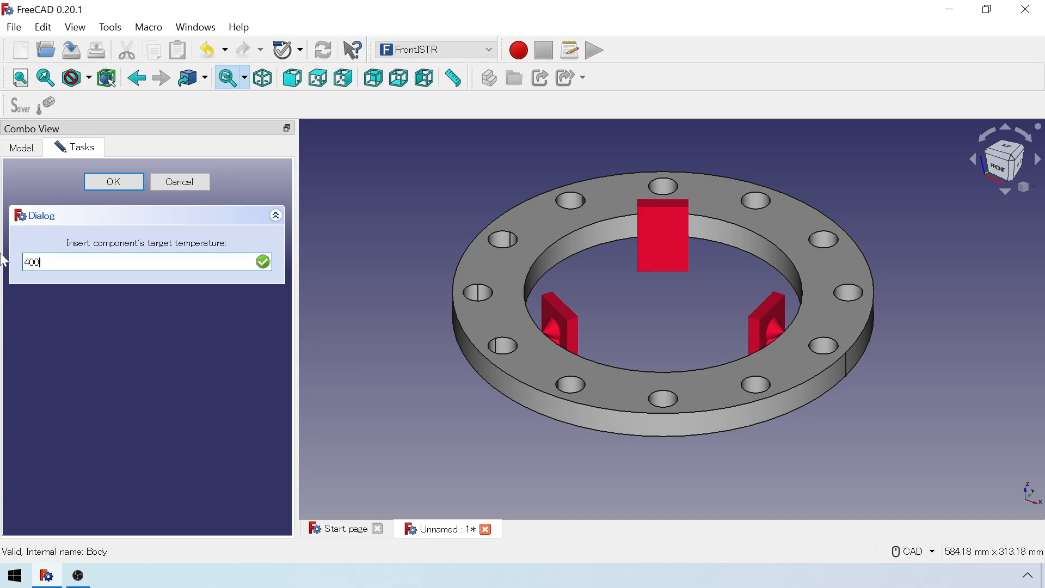
{"action": "left_click", "coordinate": [56, 276]}
{"action": "left_click", "coordinate": [115, 185]}
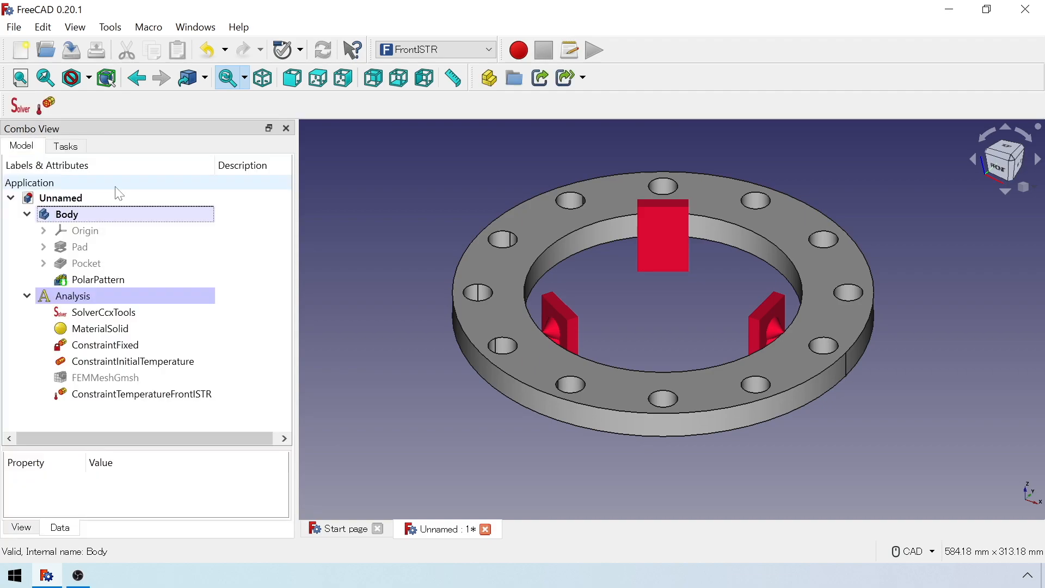
Add a FrontISTR solver to the analysis.
{"action": "left_click", "coordinate": [19, 109]}
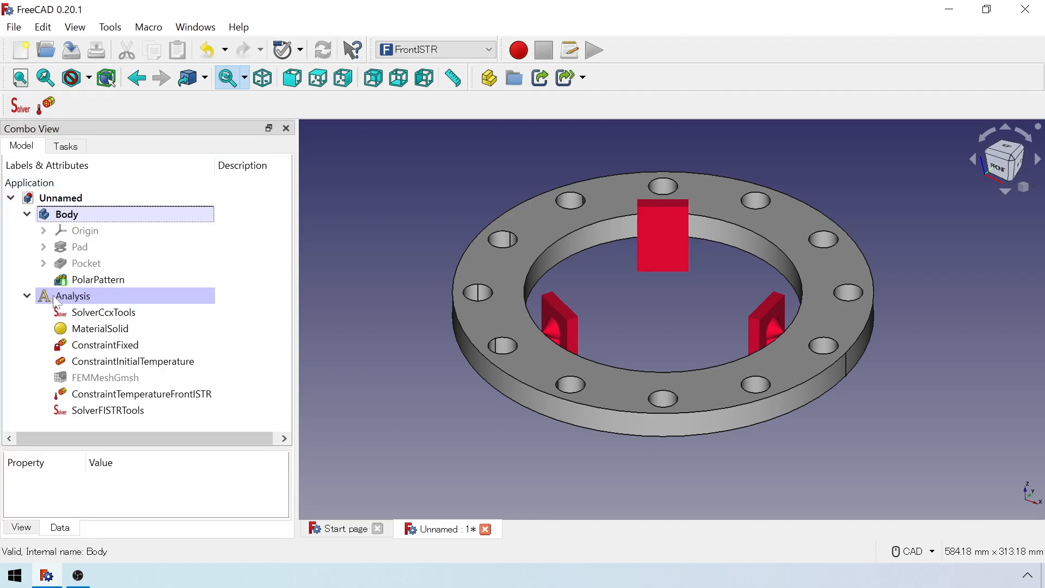
Set the FrontISTR solver's analysis type to Thermal stress, write its input file, and dismiss the report view.
{"action": "double_click", "coordinate": [96, 411]}
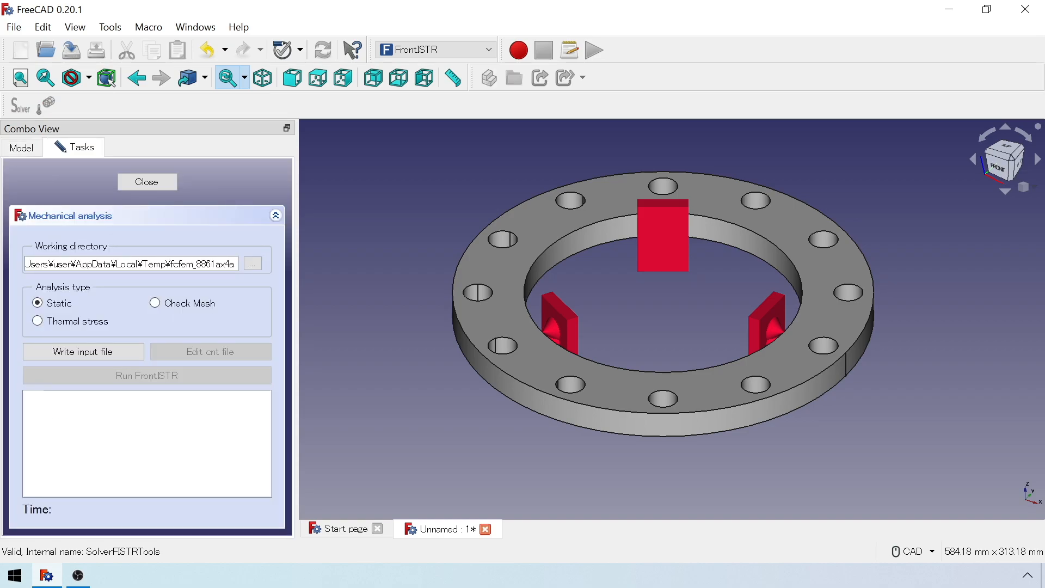
{"action": "left_click", "coordinate": [91, 322]}
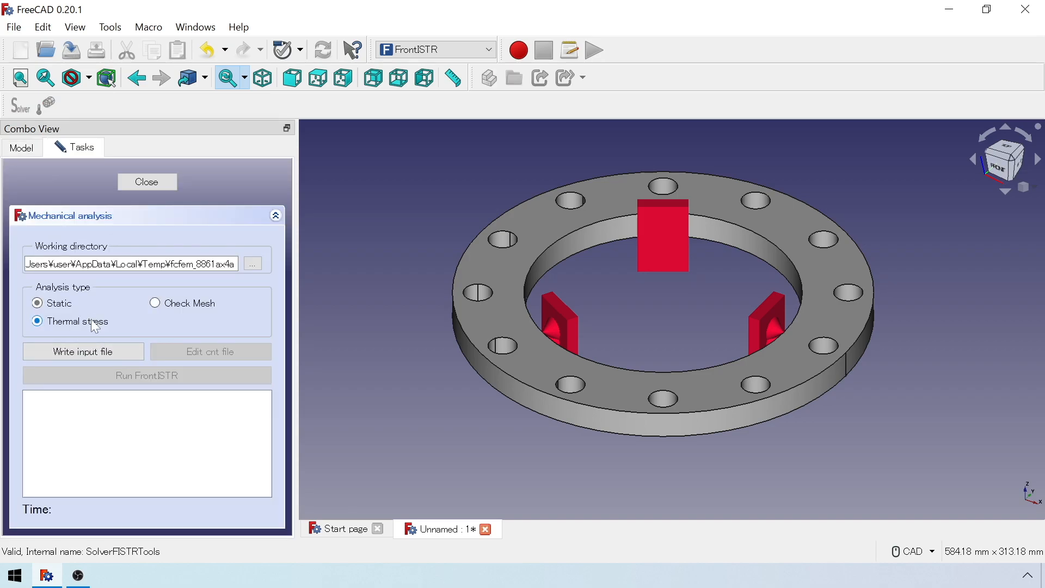
{"action": "left_click", "coordinate": [98, 349]}
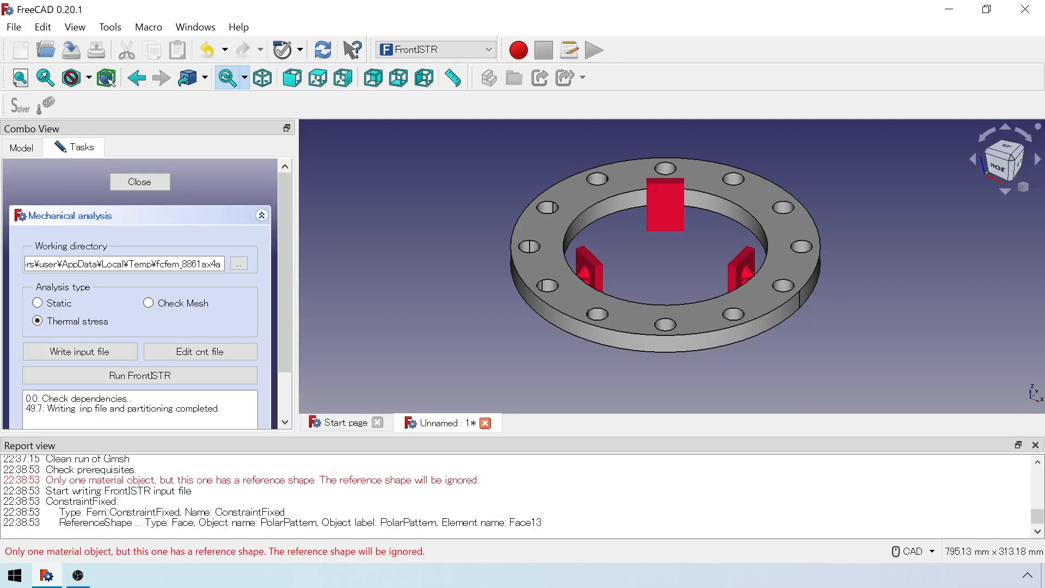
{"action": "left_click", "coordinate": [1036, 446]}
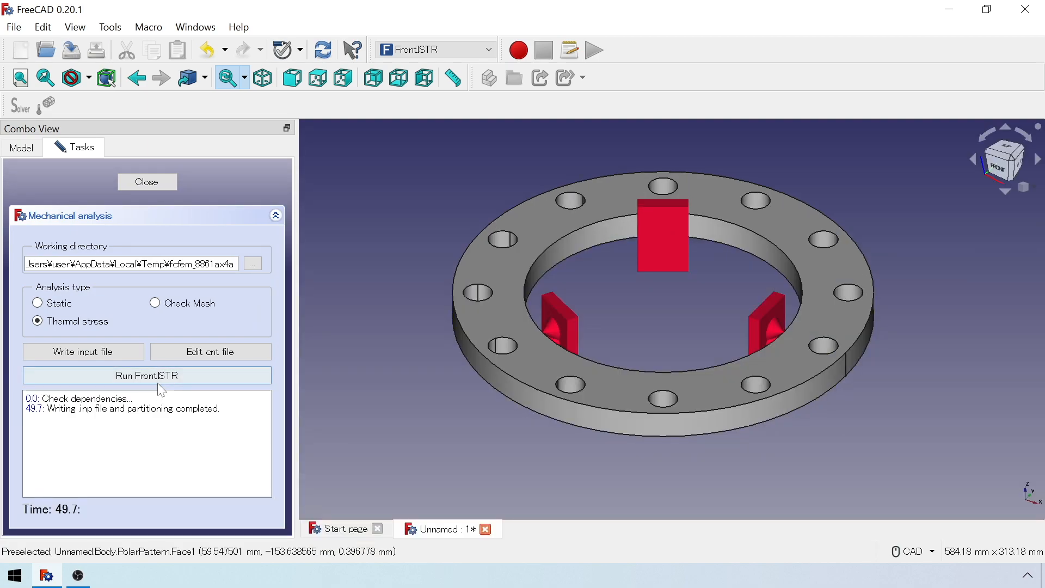
Review the generated FrontISTR control file, including its material, constraint, step and output settings, and close it.
{"action": "left_click", "coordinate": [207, 355]}
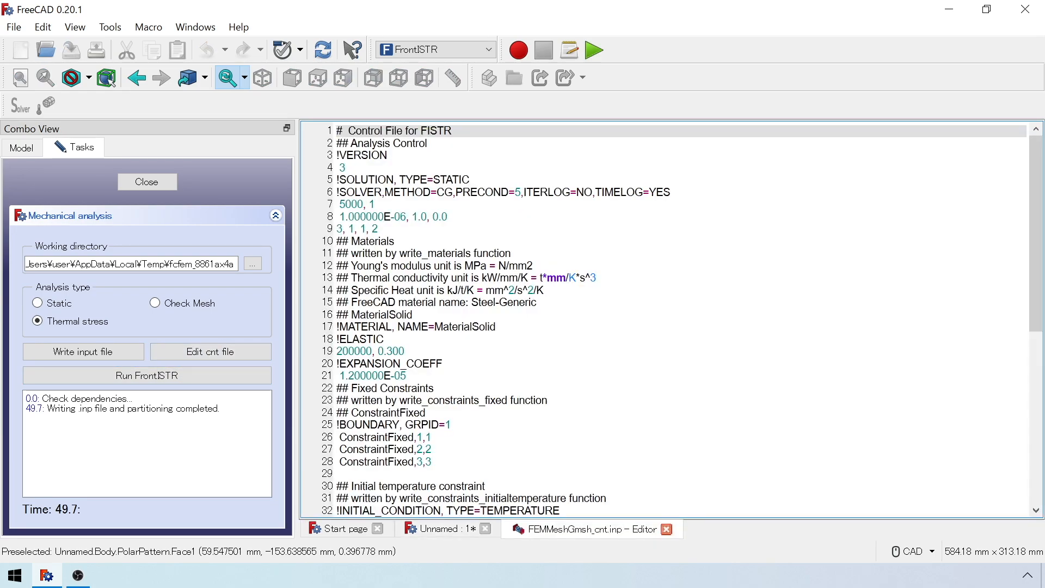
{"action": "scroll", "coordinate": [665, 319], "scroll_direction": "down", "scroll_amount": 9}
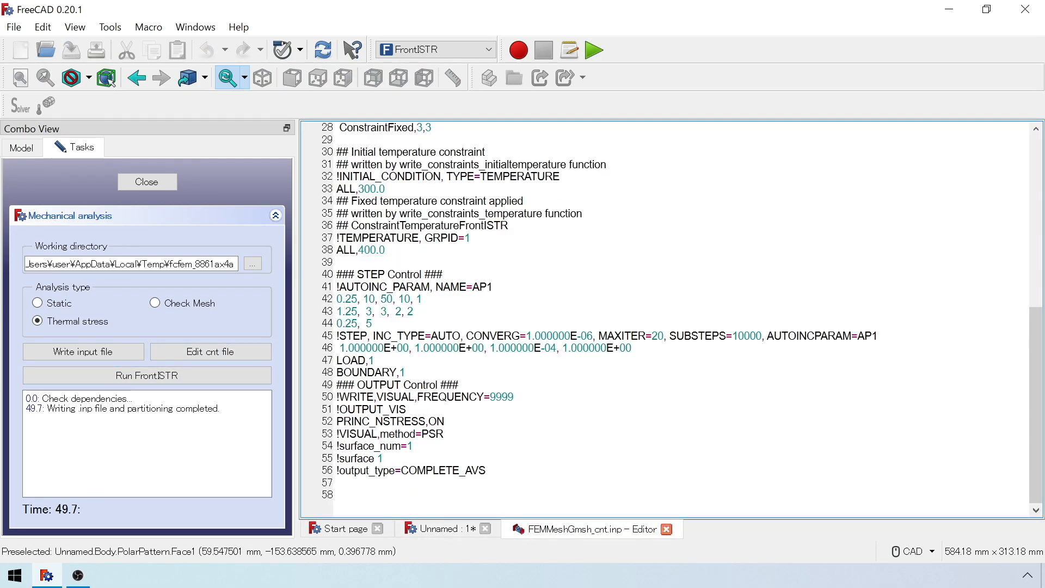
{"action": "left_click", "coordinate": [667, 529]}
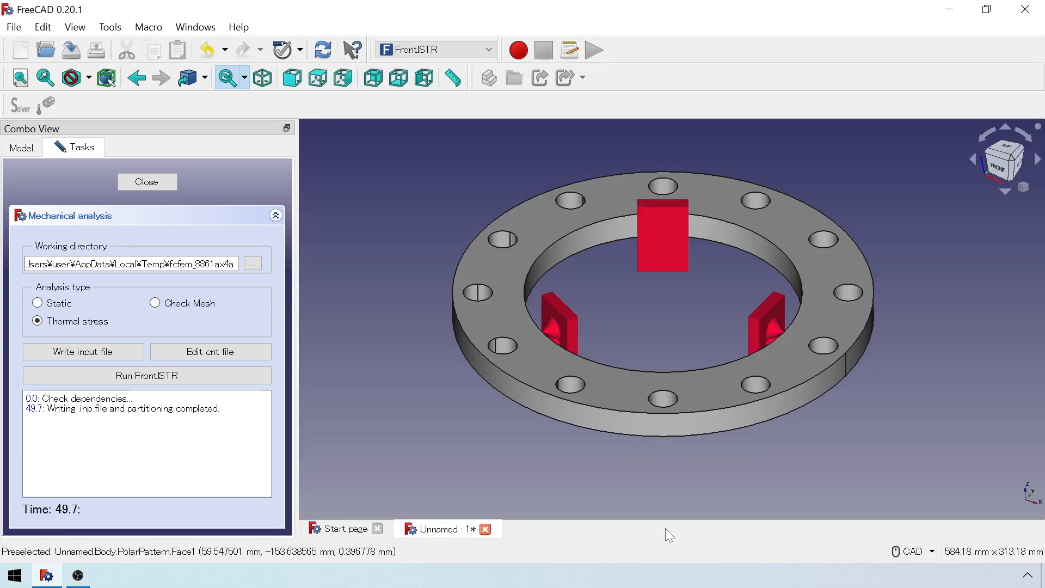
Run the FrontISTR thermal stress calculation and close the solver task.
{"action": "left_click", "coordinate": [198, 381]}
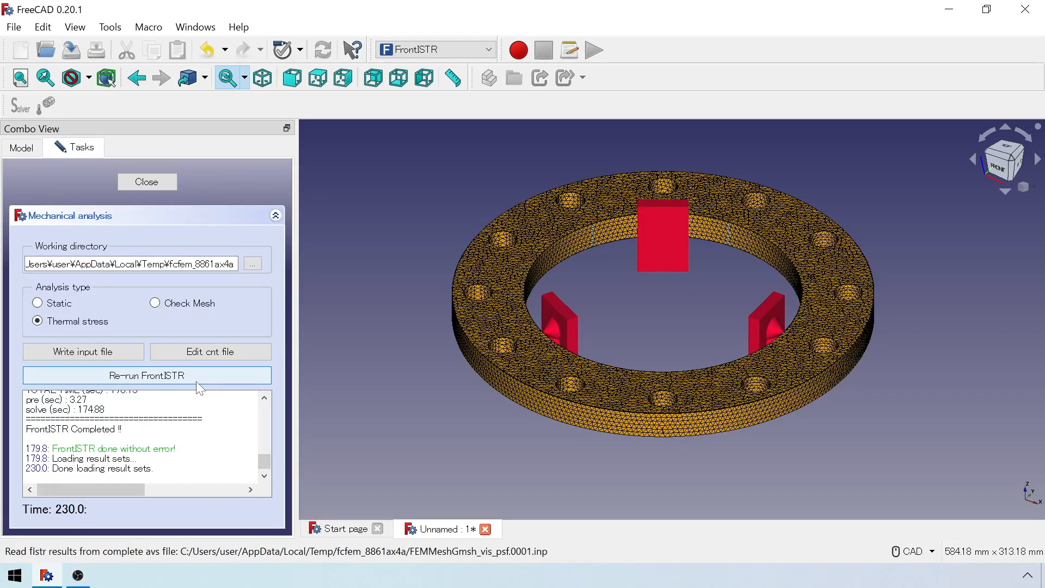
{"action": "left_click", "coordinate": [163, 194]}
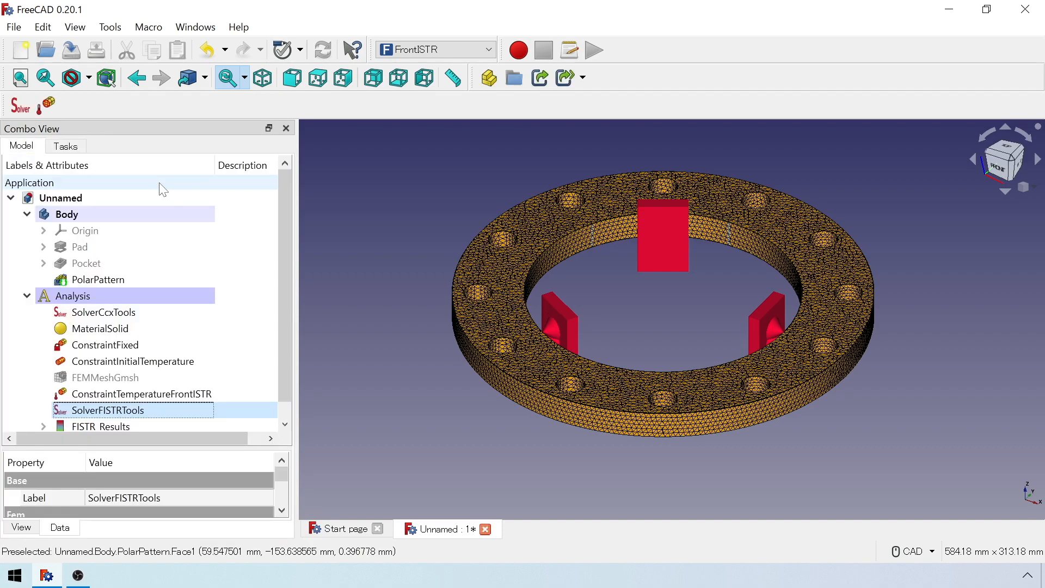
{"action": "scroll", "coordinate": [170, 388], "scroll_direction": "down", "scroll_amount": 1}
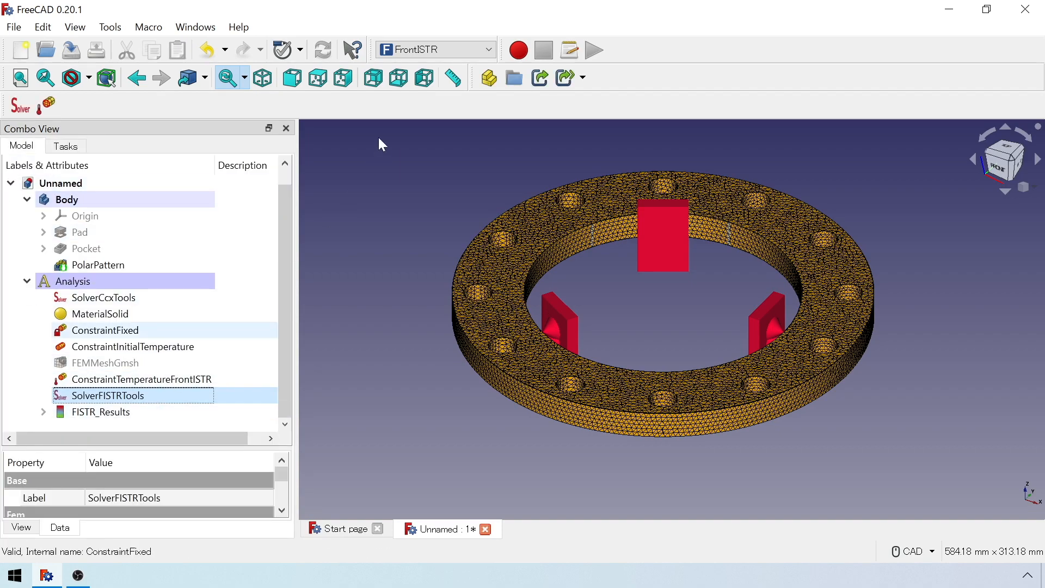
Switch to the FEM workbench, hide the model and analysis objects, and create a post-processing pipeline from FISTR_Results.
{"action": "left_click", "coordinate": [410, 55]}
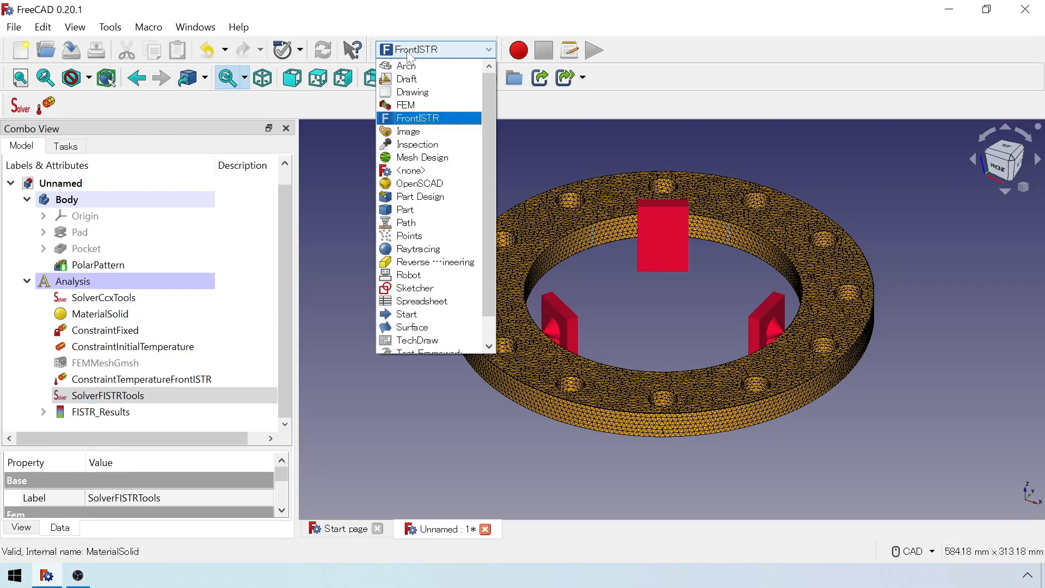
{"action": "left_click", "coordinate": [444, 105]}
{"action": "scroll", "coordinate": [198, 362], "scroll_direction": "down", "scroll_amount": 1}
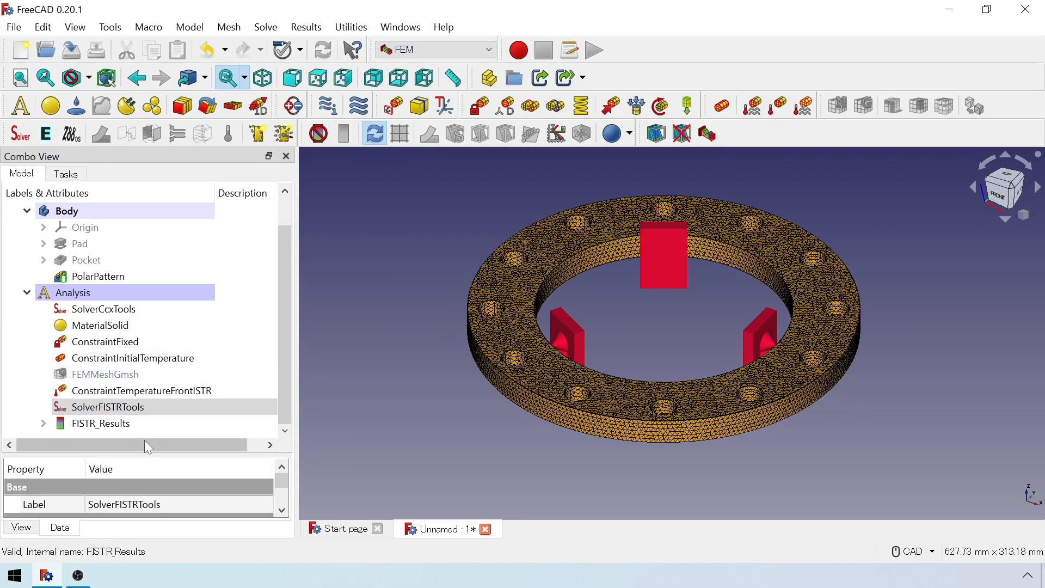
{"action": "left_click", "coordinate": [154, 428]}
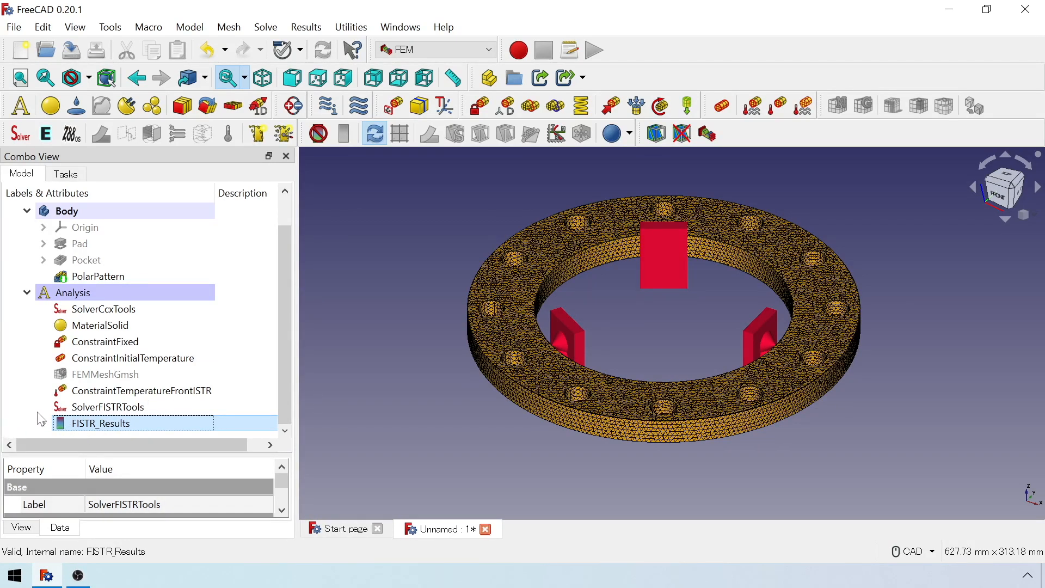
{"action": "left_click", "coordinate": [133, 428]}
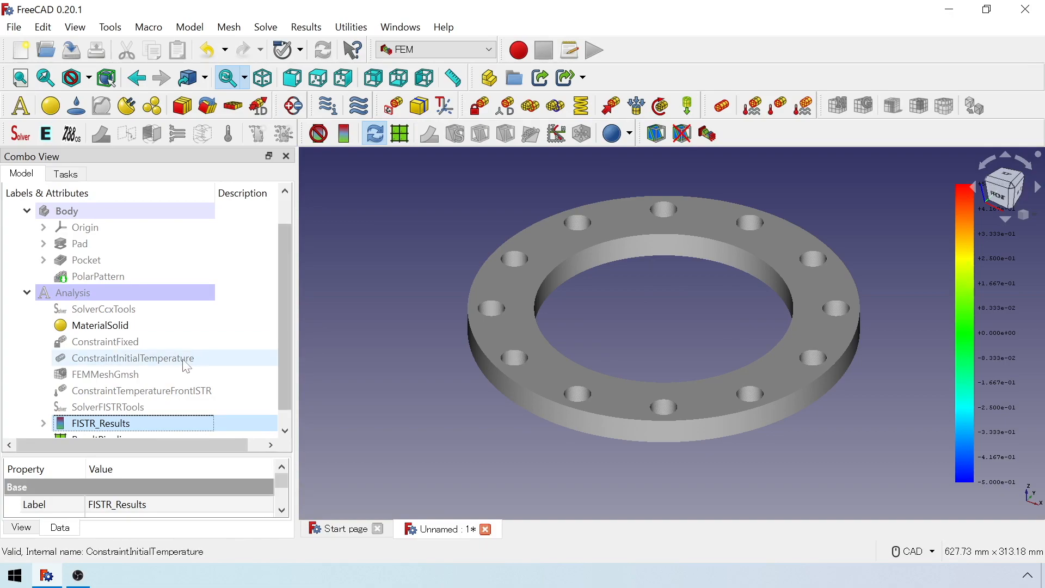
Add a displacement warp filter to the result pipeline and colour its surface by von Mises Stress.
{"action": "left_click", "coordinate": [171, 428]}
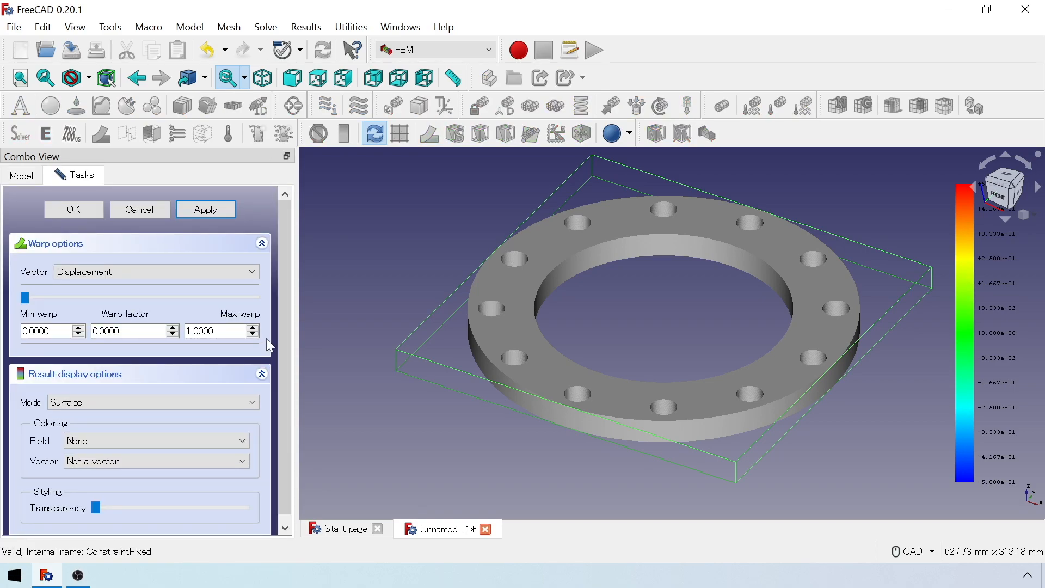
{"action": "scroll", "coordinate": [271, 346], "scroll_direction": "down", "scroll_amount": 1}
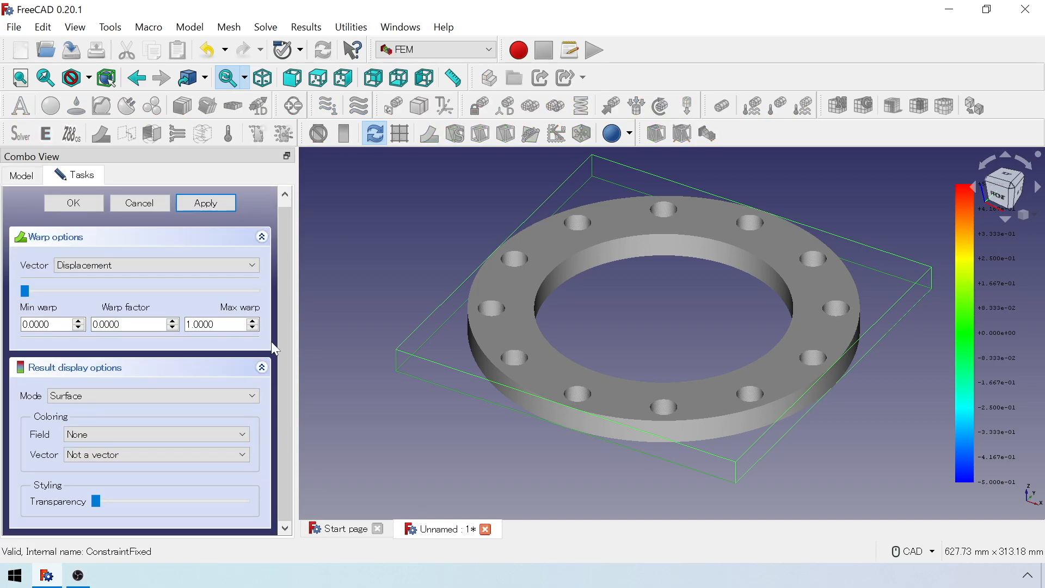
{"action": "left_click", "coordinate": [214, 435]}
{"action": "scroll", "coordinate": [207, 482], "scroll_direction": "down", "scroll_amount": 1}
{"action": "left_click", "coordinate": [201, 536]}
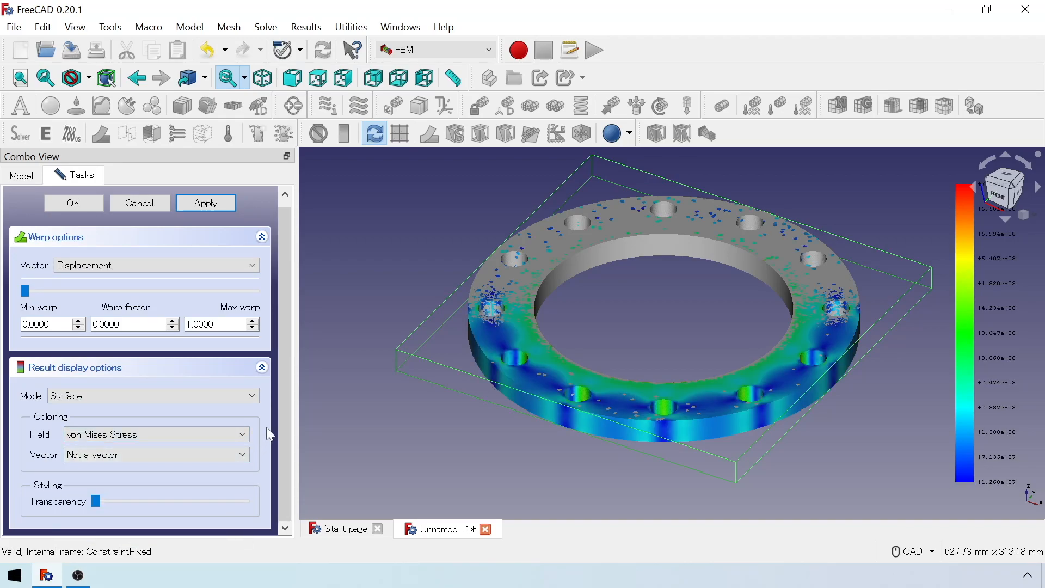
Set the warp filter's maximum warp and warp factor to 100 and accept the filter.
{"action": "scroll", "coordinate": [267, 429], "scroll_direction": "up", "scroll_amount": 1}
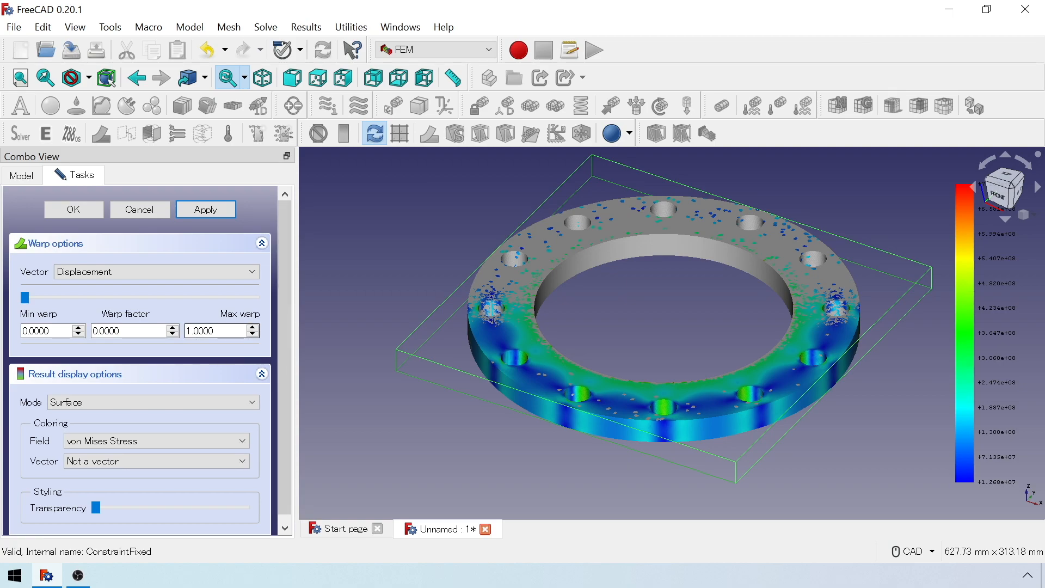
{"action": "type", "text": "00"}
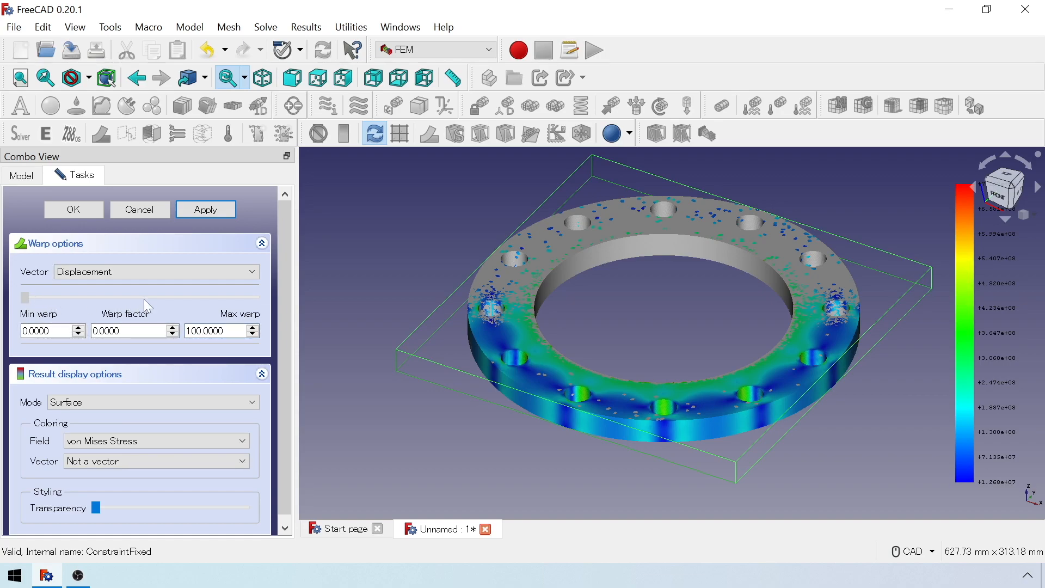
{"action": "left_click", "coordinate": [235, 294]}
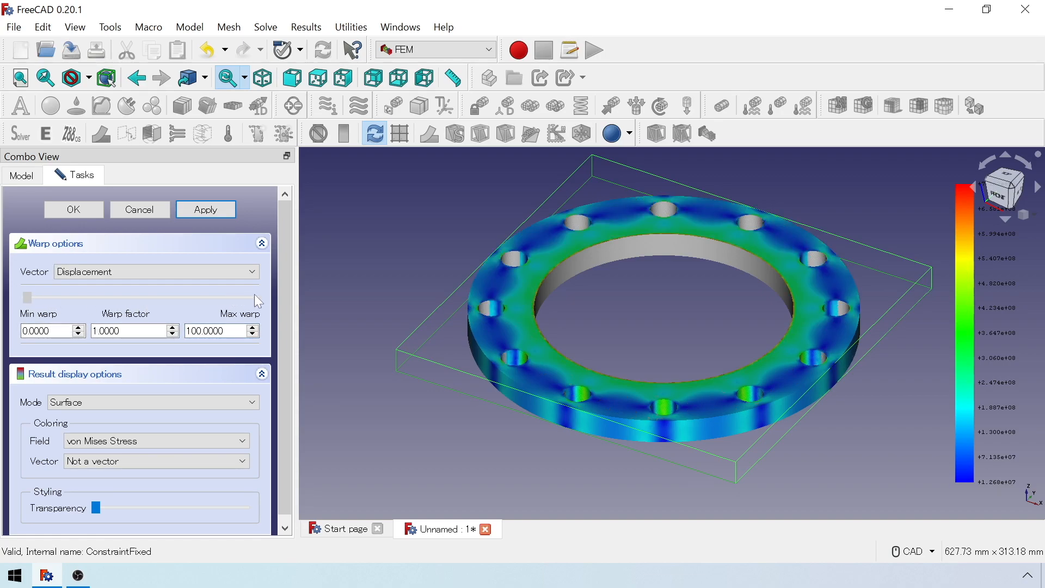
{"action": "left_click_drag", "start_coordinate": [255, 296], "coordinate": [265, 289]}
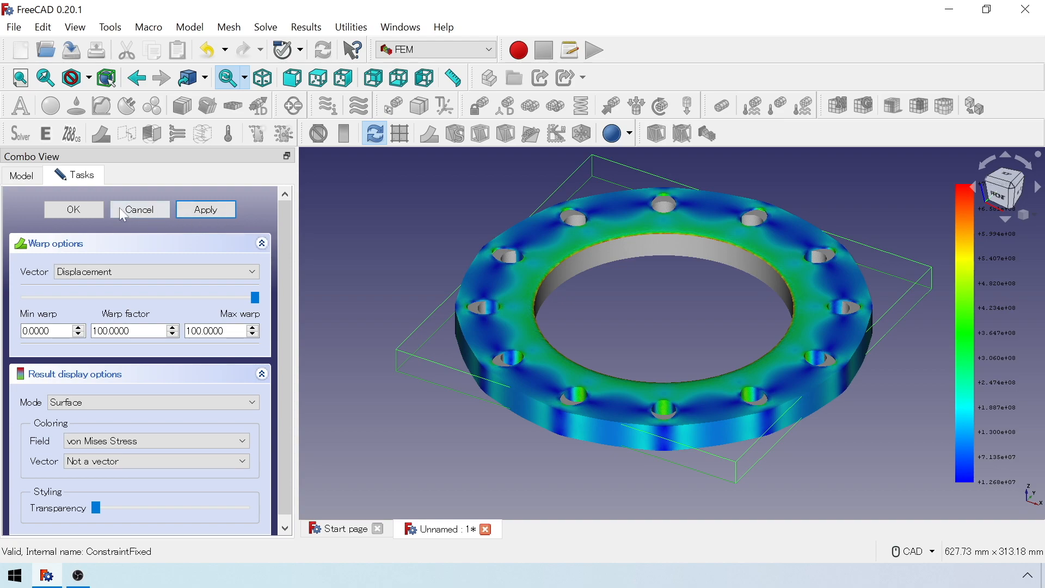
{"action": "left_click", "coordinate": [85, 217]}
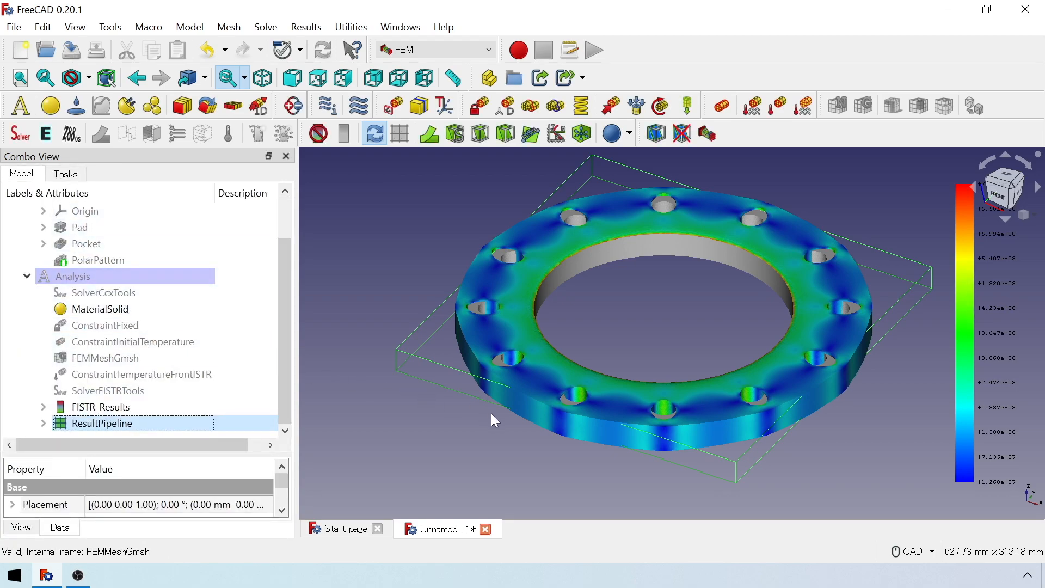
Expand the result pipeline in the model tree and hide it so only the warped stress result is displayed.
{"action": "left_click", "coordinate": [43, 423]}
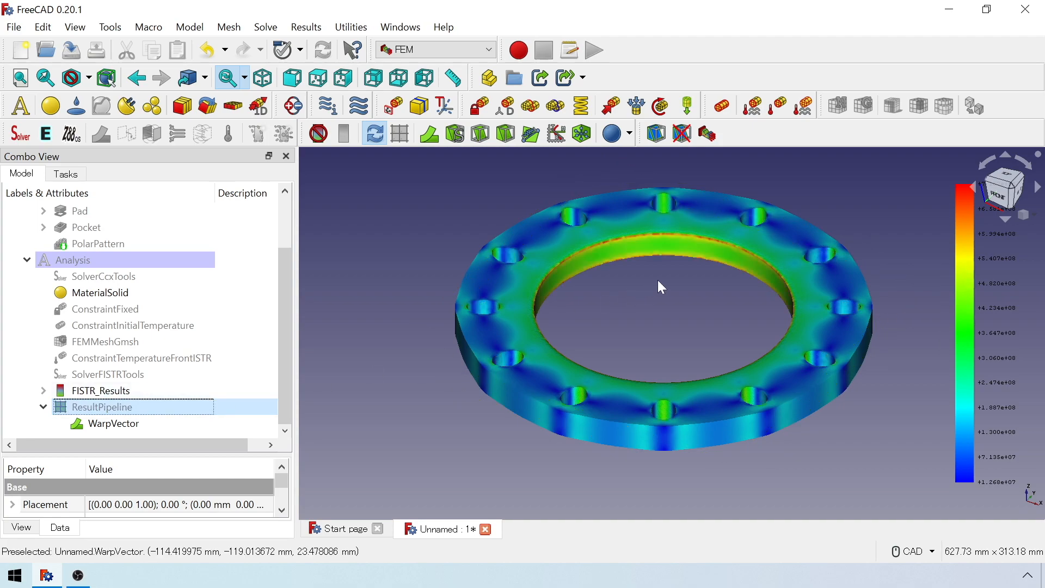
{"action": "middle_click_drag", "start_coordinate": [651, 313], "coordinate": [591, 372]}
{"action": "left_click", "coordinate": [184, 416]}
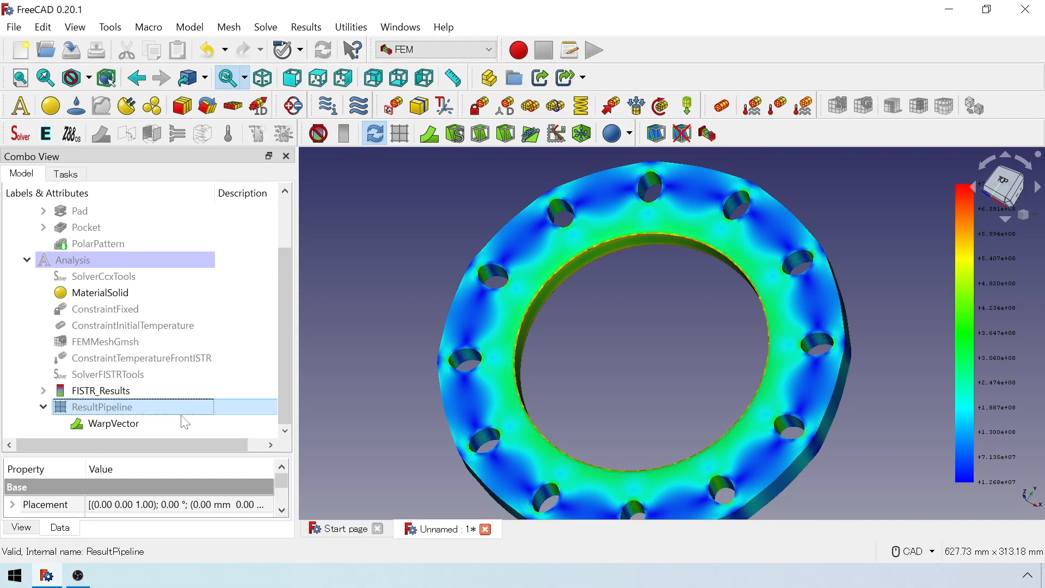